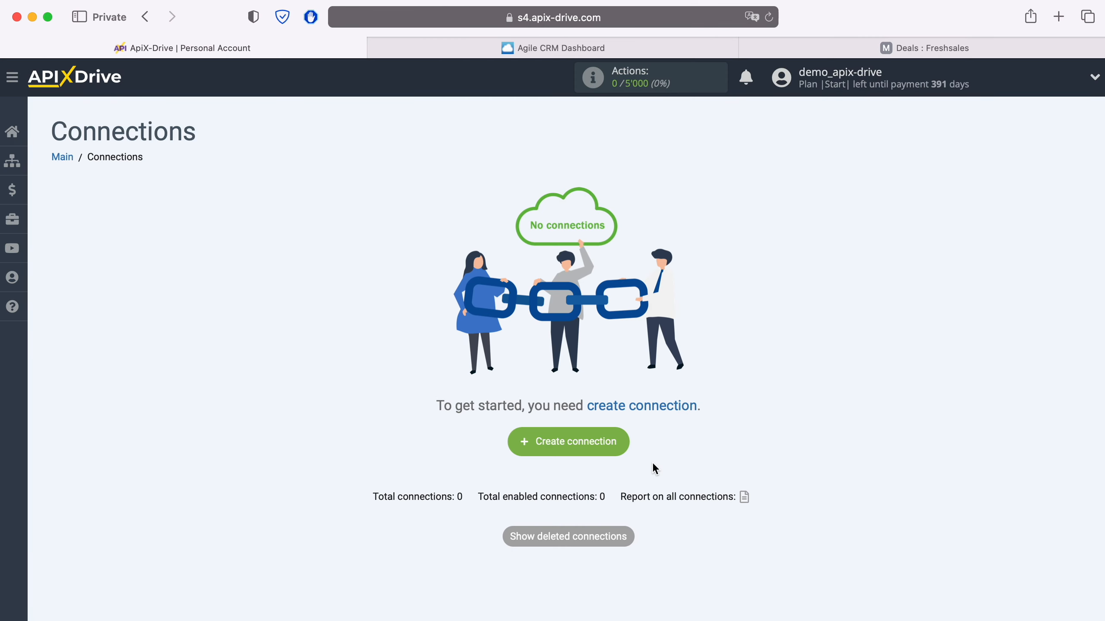
- Create a new connection with Agile CRM as its data source system
{"action": "left_click", "coordinate": [613, 438]}
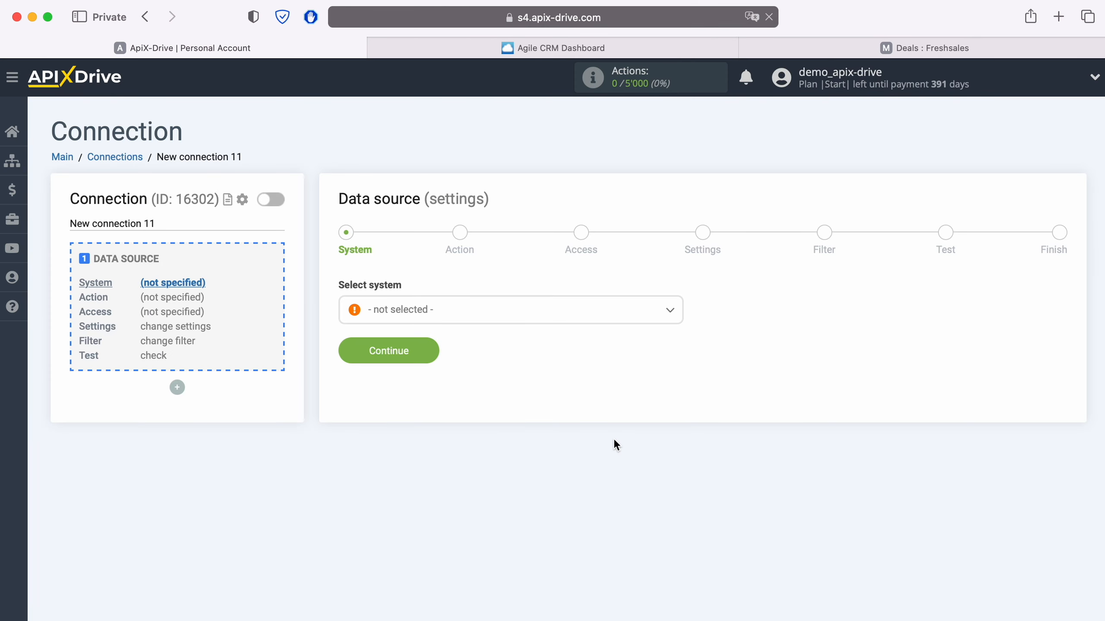
{"action": "left_click", "coordinate": [477, 313]}
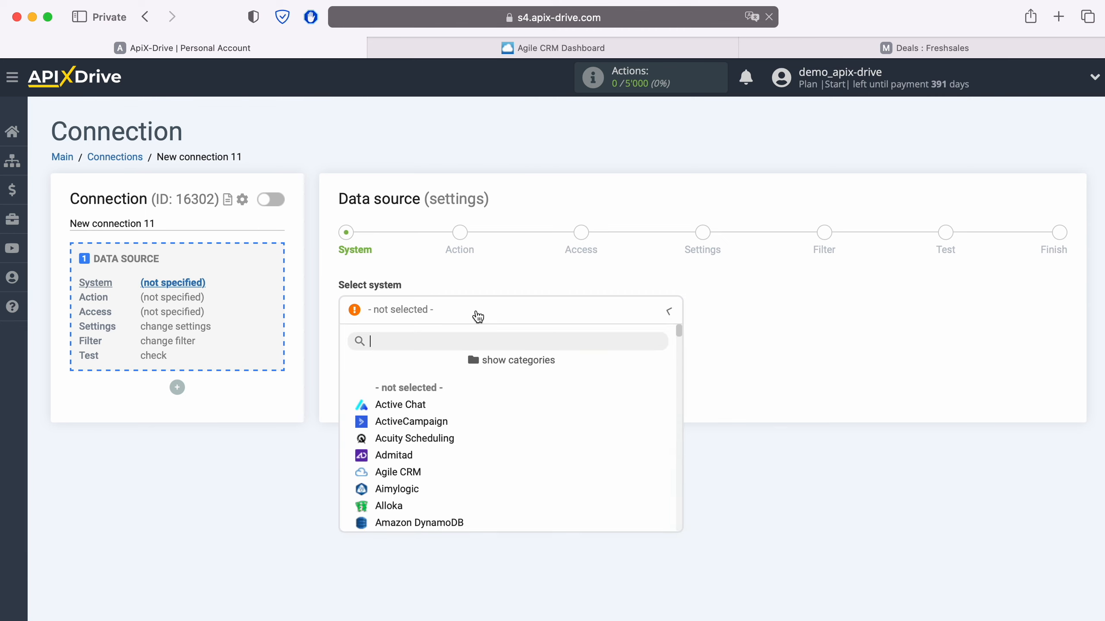
{"action": "left_click", "coordinate": [421, 473]}
{"action": "left_click", "coordinate": [429, 357]}
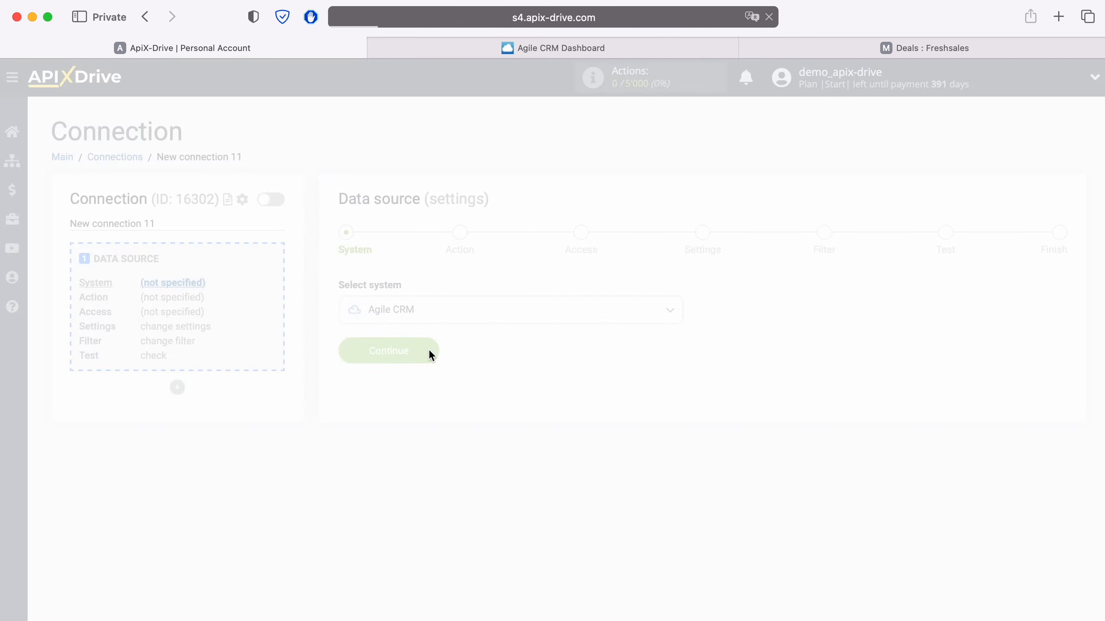
- Set the source action to Get CONTACTS (new) and advance to the Access step
{"action": "left_click", "coordinate": [456, 319]}
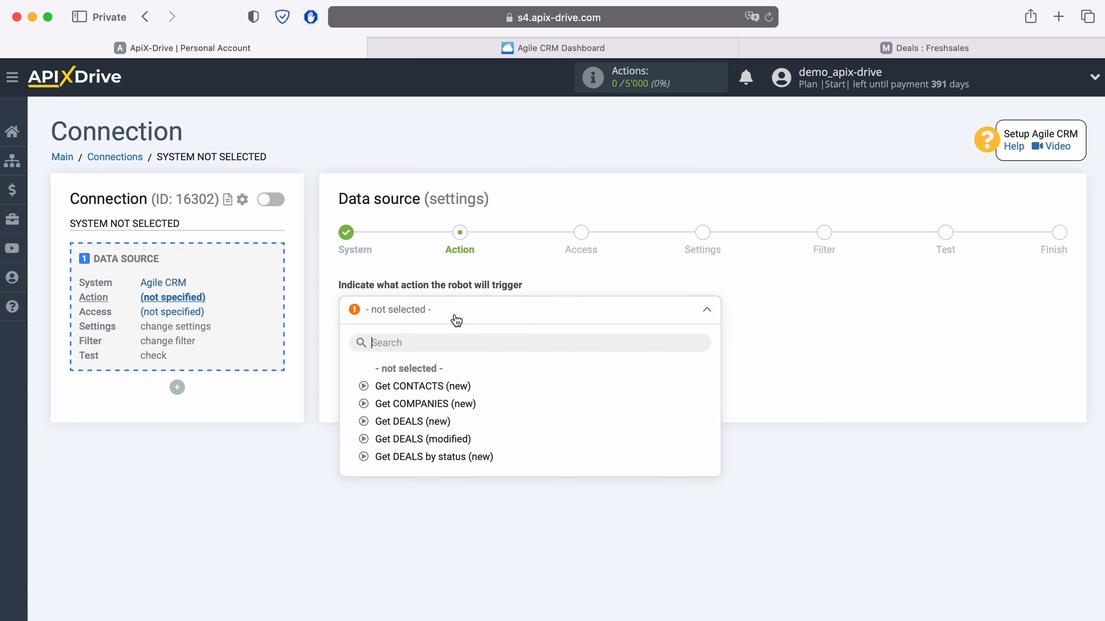
{"action": "left_click", "coordinate": [452, 385]}
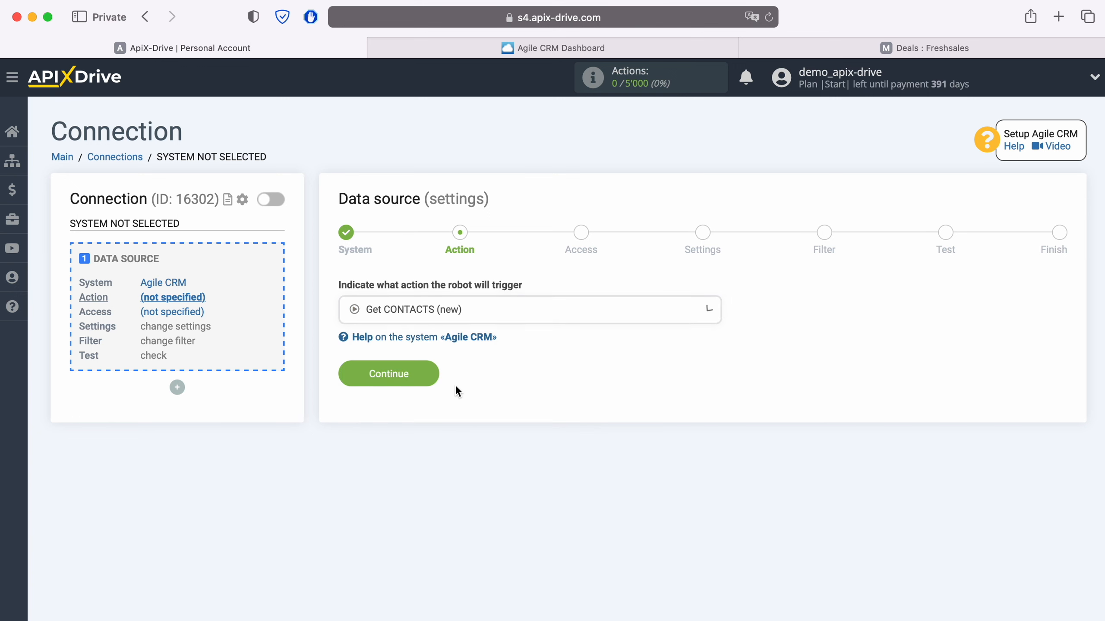
{"action": "left_click", "coordinate": [429, 375]}
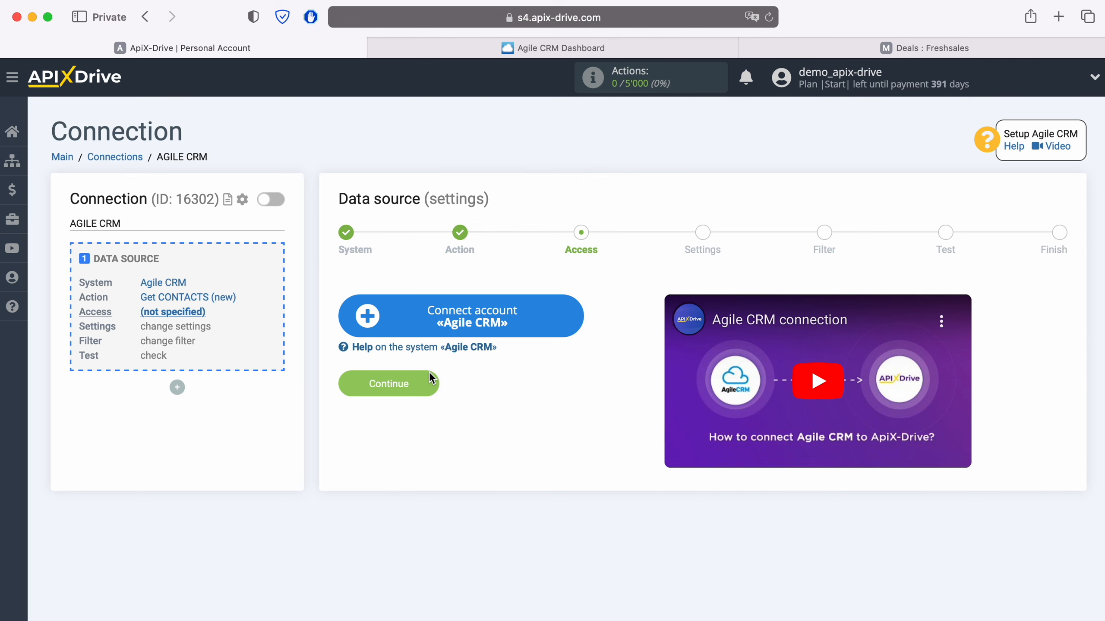
- Open the Agile CRM connection form and copy the apixdrivecom subdomain from Agile CRM's page address
{"action": "left_click", "coordinate": [576, 313]}
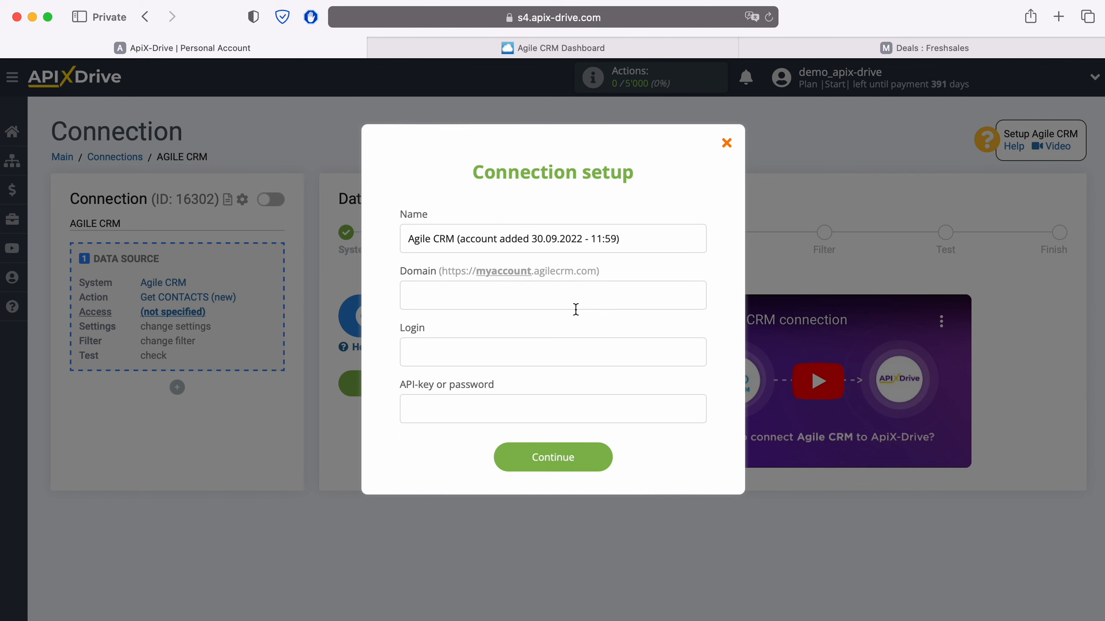
{"action": "left_click", "coordinate": [629, 50]}
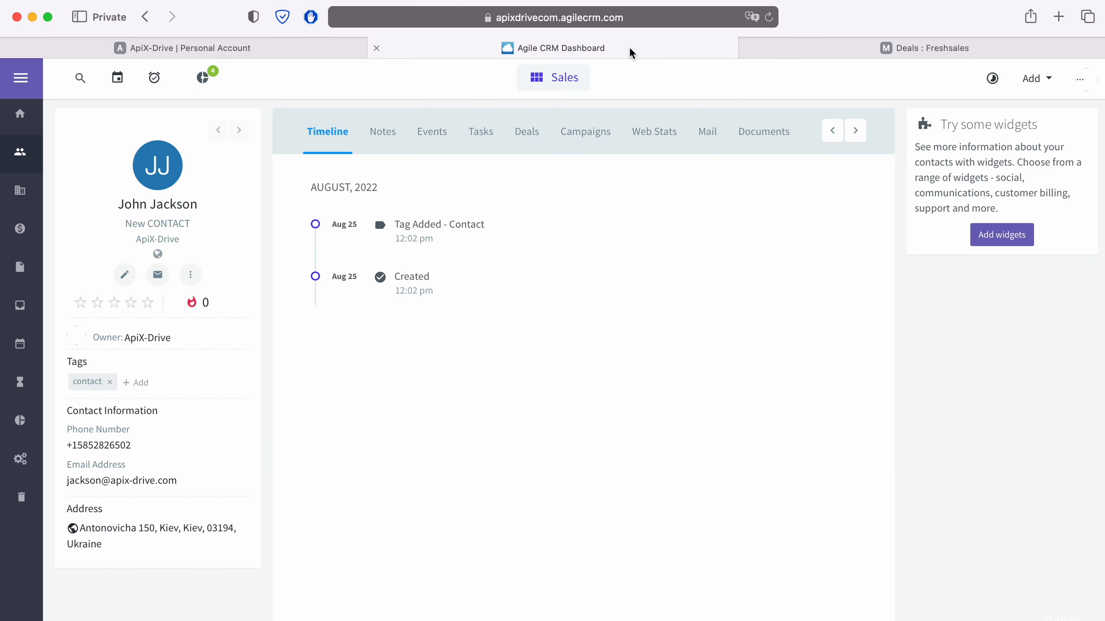
{"action": "left_click", "coordinate": [715, 16]}
{"action": "key", "text": "Right"}
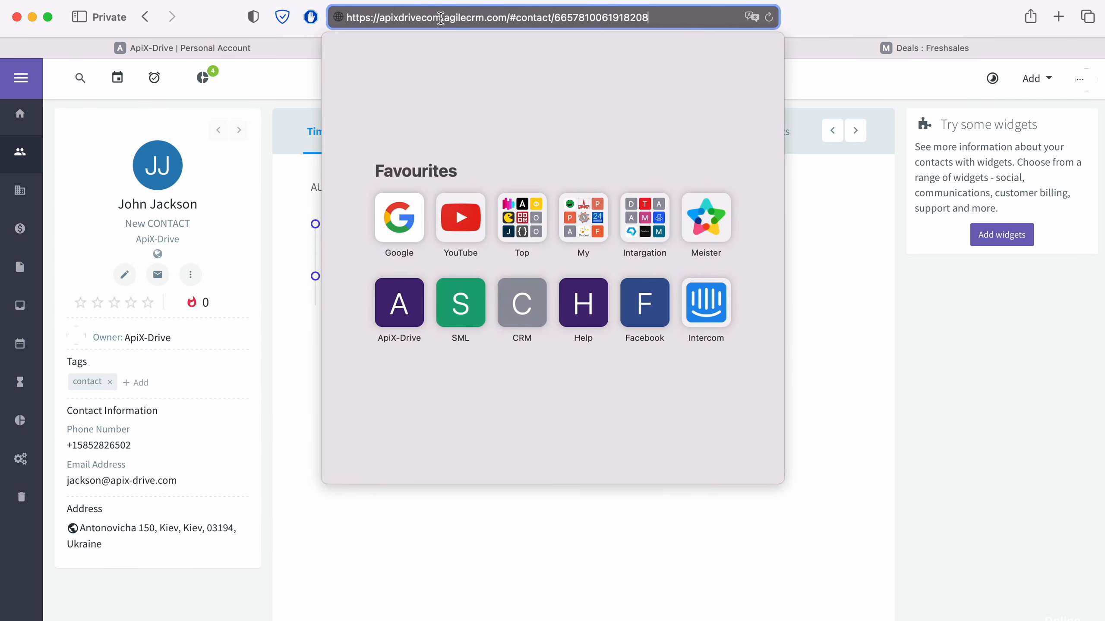
{"action": "left_click_drag", "start_coordinate": [377, 18], "coordinate": [441, 17]}
{"action": "key", "text": "ctrl+c"}
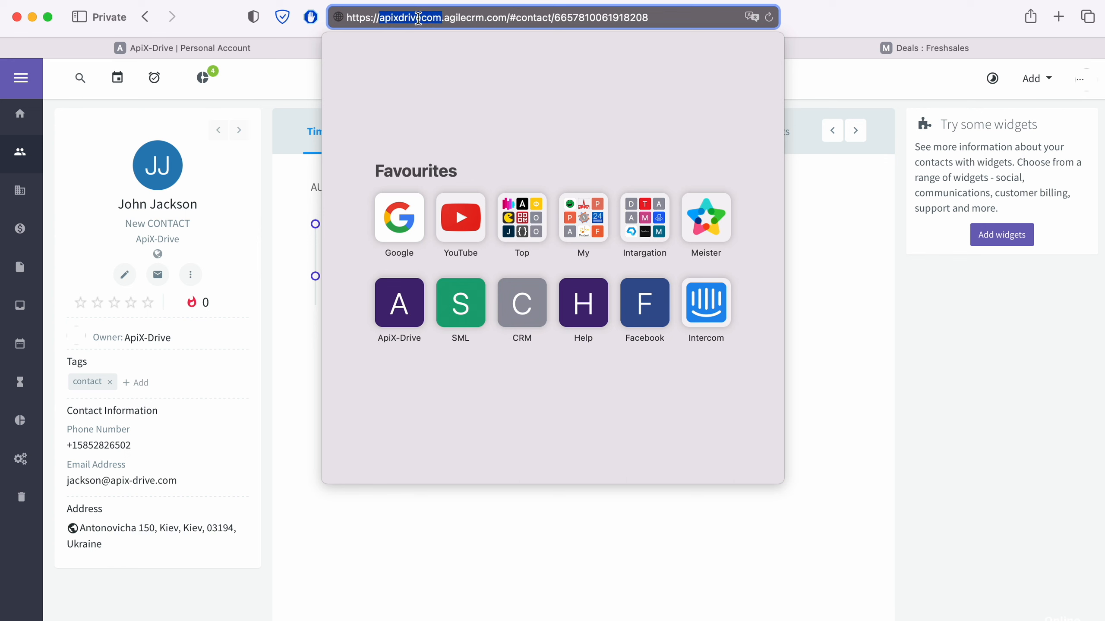
{"action": "right_click", "coordinate": [418, 17]}
{"action": "left_click", "coordinate": [258, 49]}
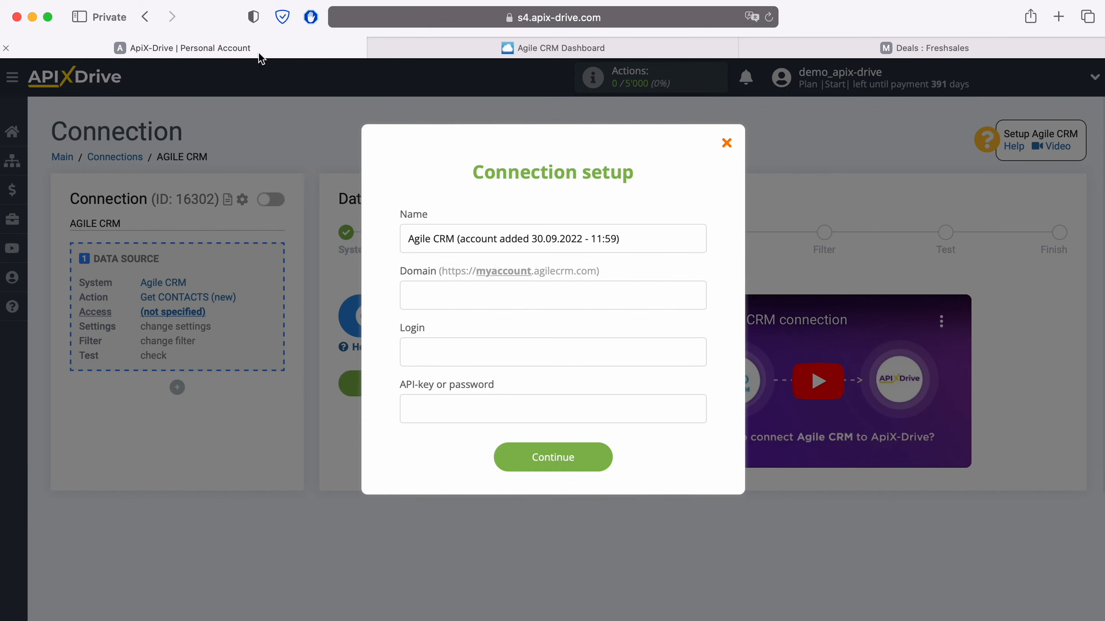
- Paste apixdrivecom into Domain and enter the account's login e-mail in Login
{"action": "right_click", "coordinate": [441, 300]}
{"action": "left_click", "coordinate": [466, 345]}
{"action": "left_click", "coordinate": [467, 346]}
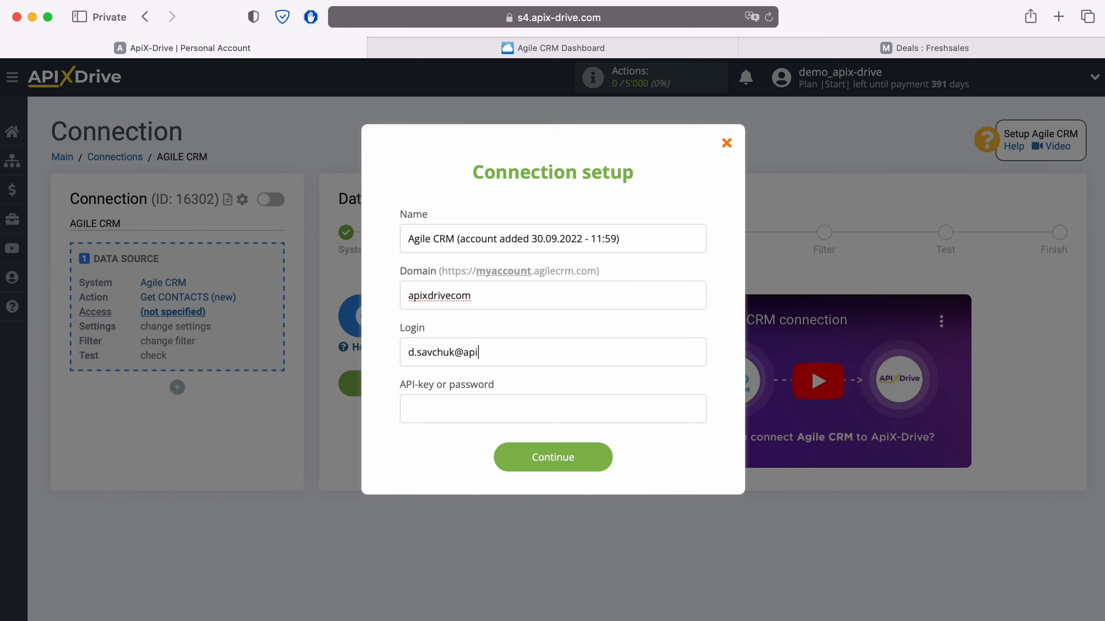
{"action": "left_click", "coordinate": [442, 409]}
- Copy the REST API key from Agile CRM's Admin Settings > Developers & API page
{"action": "left_click", "coordinate": [631, 48]}
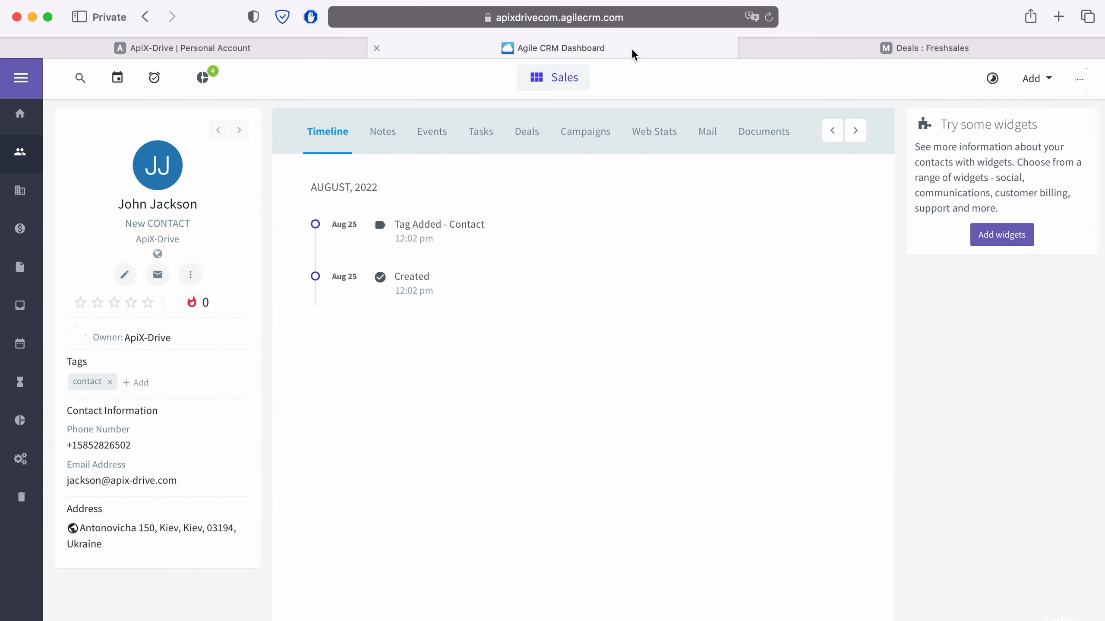
{"action": "left_click", "coordinate": [1073, 79]}
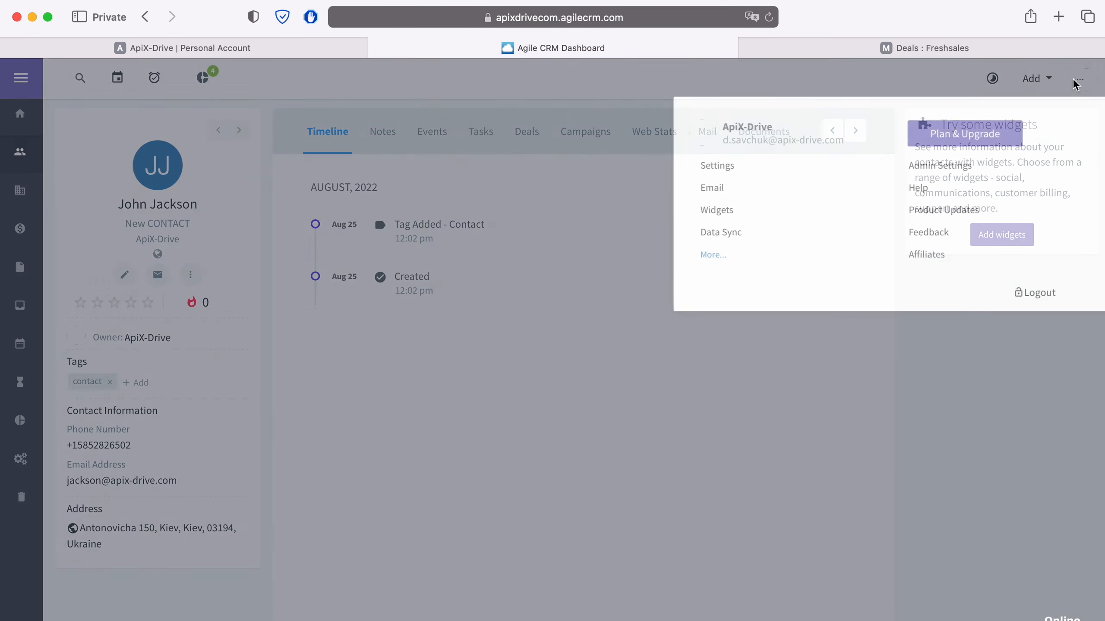
{"action": "left_click", "coordinate": [956, 164]}
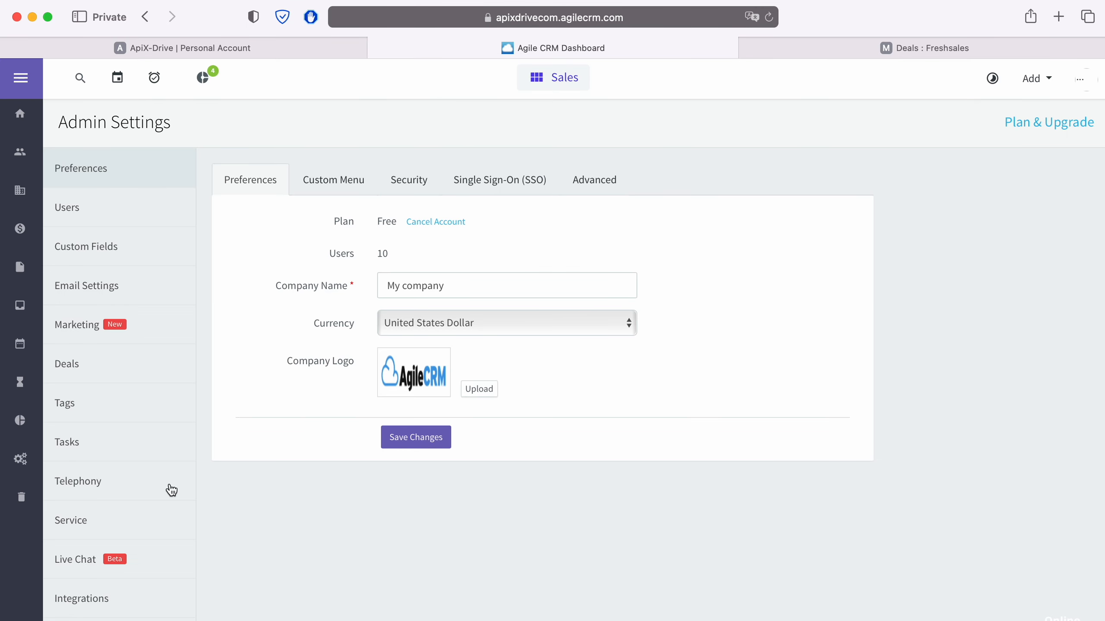
{"action": "scroll", "coordinate": [170, 490], "scroll_direction": "down", "scroll_amount": 4}
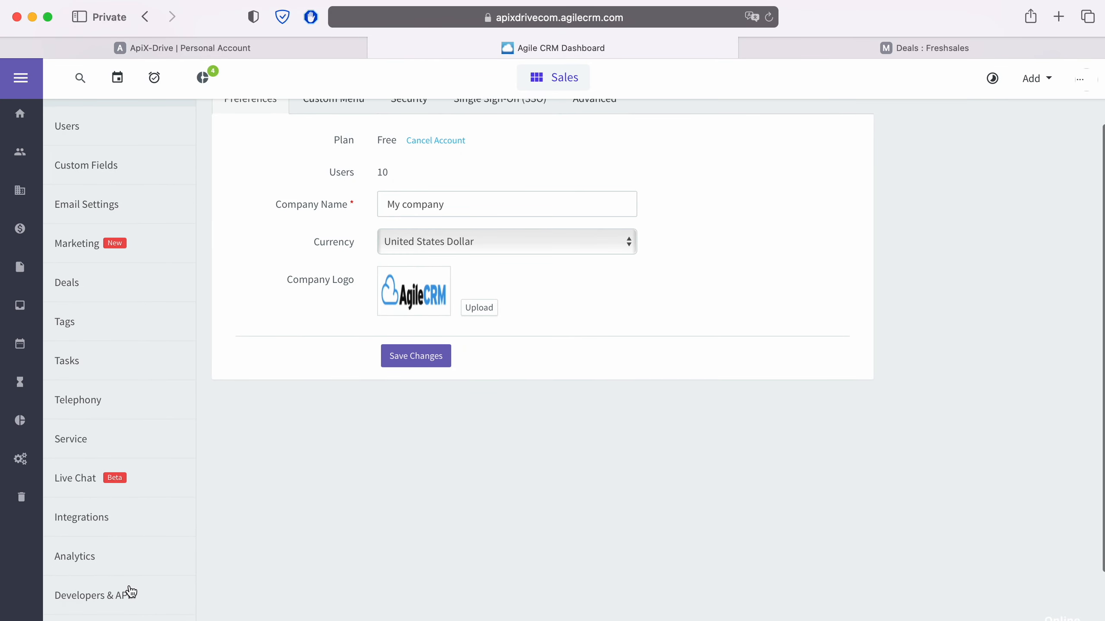
{"action": "left_click", "coordinate": [129, 592]}
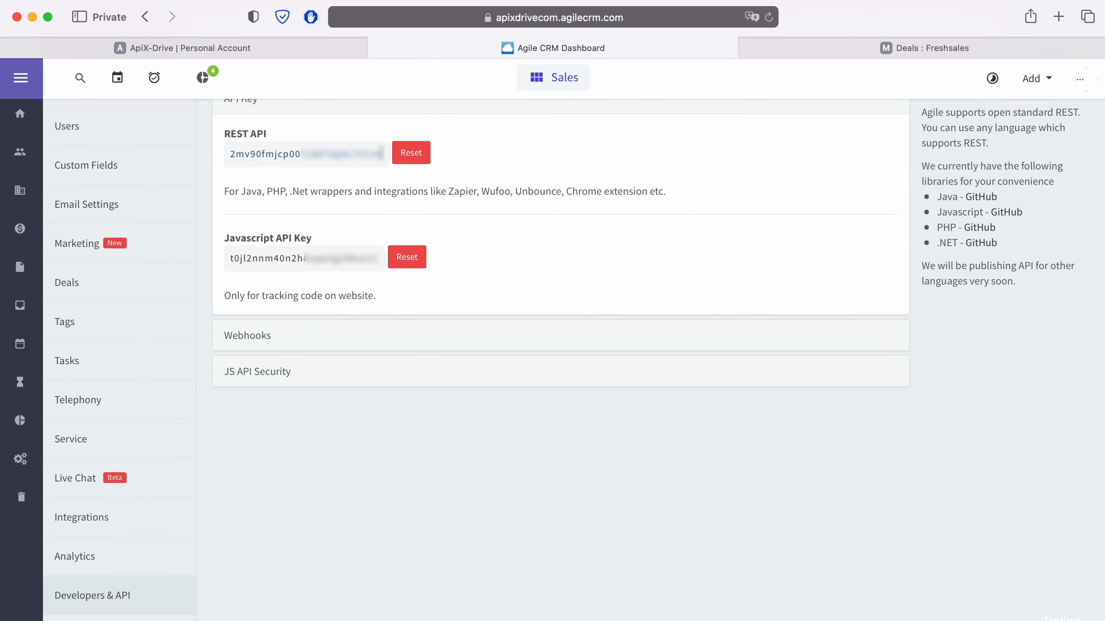
{"action": "left_click_drag", "start_coordinate": [382, 153], "coordinate": [234, 154]}
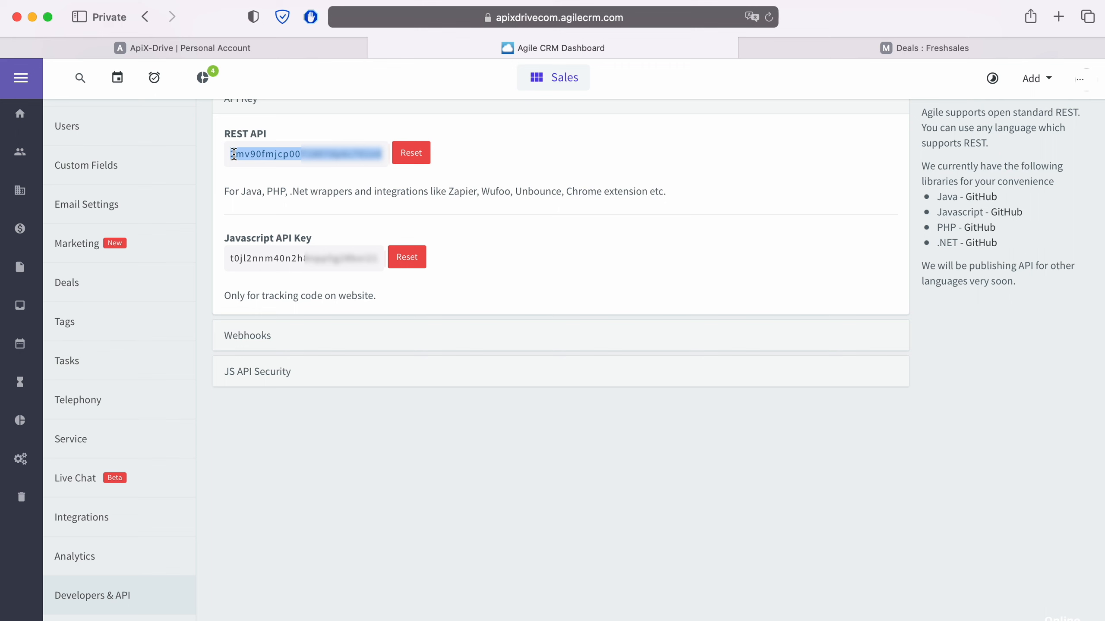
{"action": "right_click", "coordinate": [236, 152]}
{"action": "left_click", "coordinate": [282, 221]}
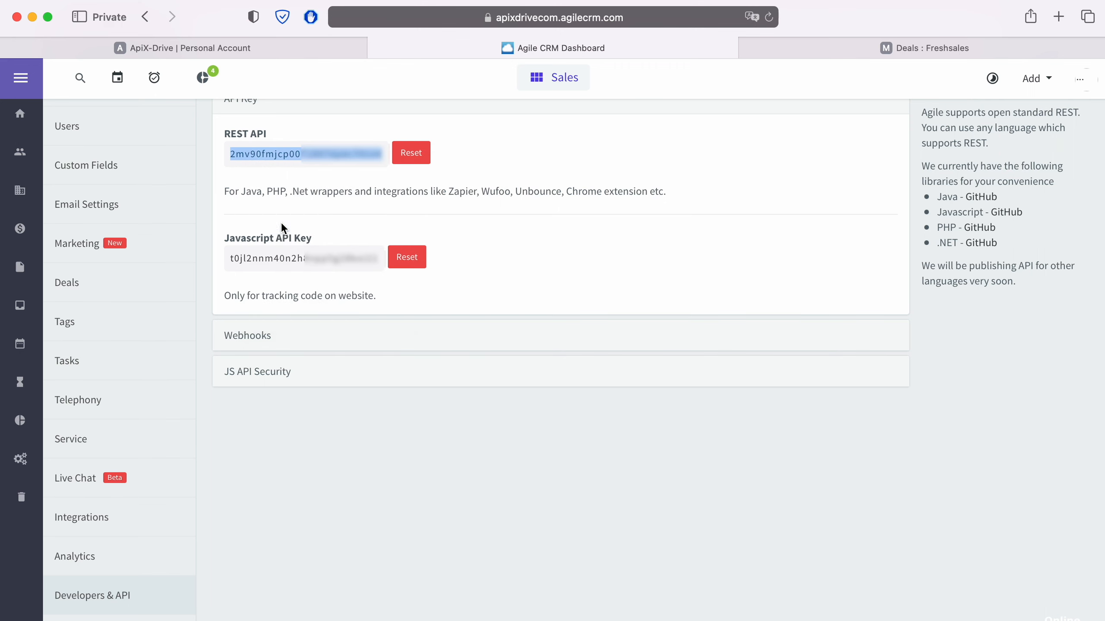
{"action": "left_click", "coordinate": [242, 52]}
- Paste the REST API key into the API-key field and save the Agile CRM account
{"action": "right_click", "coordinate": [482, 412]}
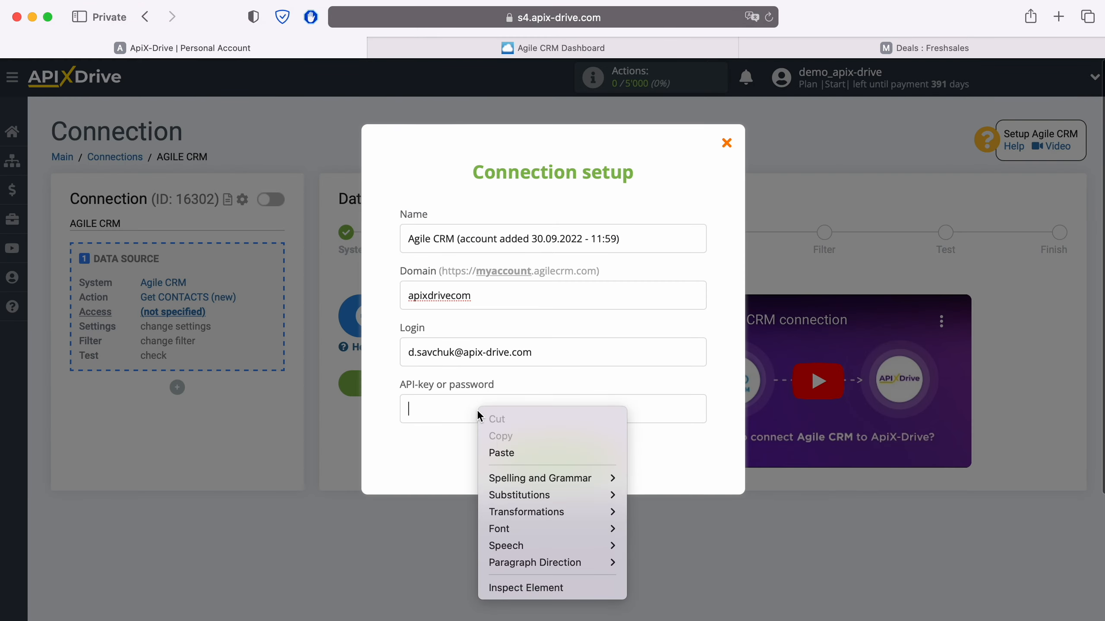
{"action": "left_click", "coordinate": [503, 452]}
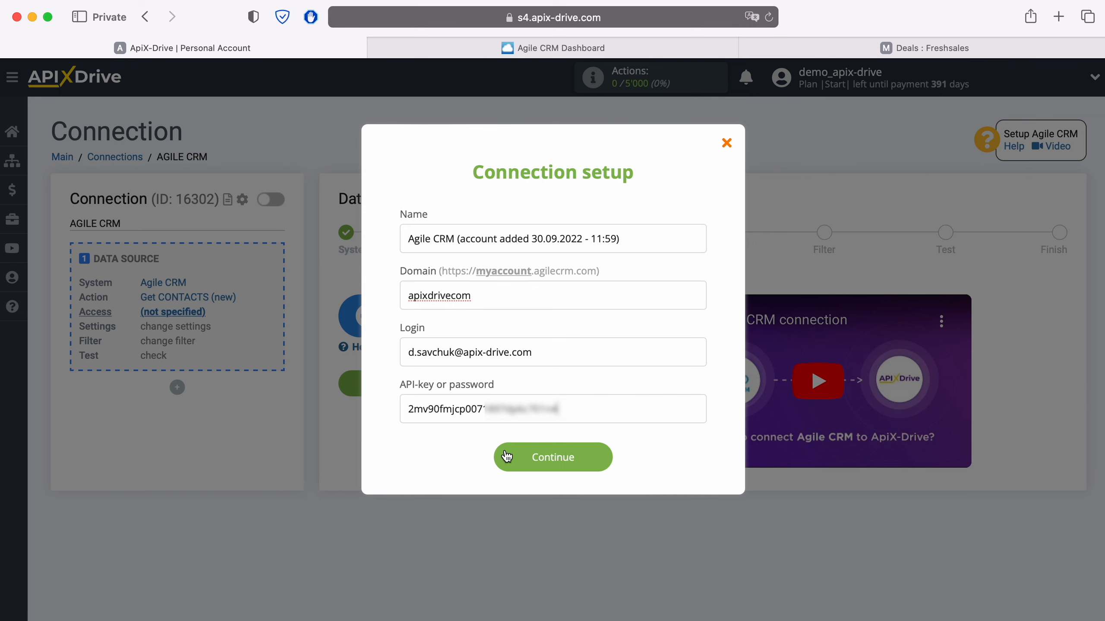
{"action": "left_click", "coordinate": [605, 453]}
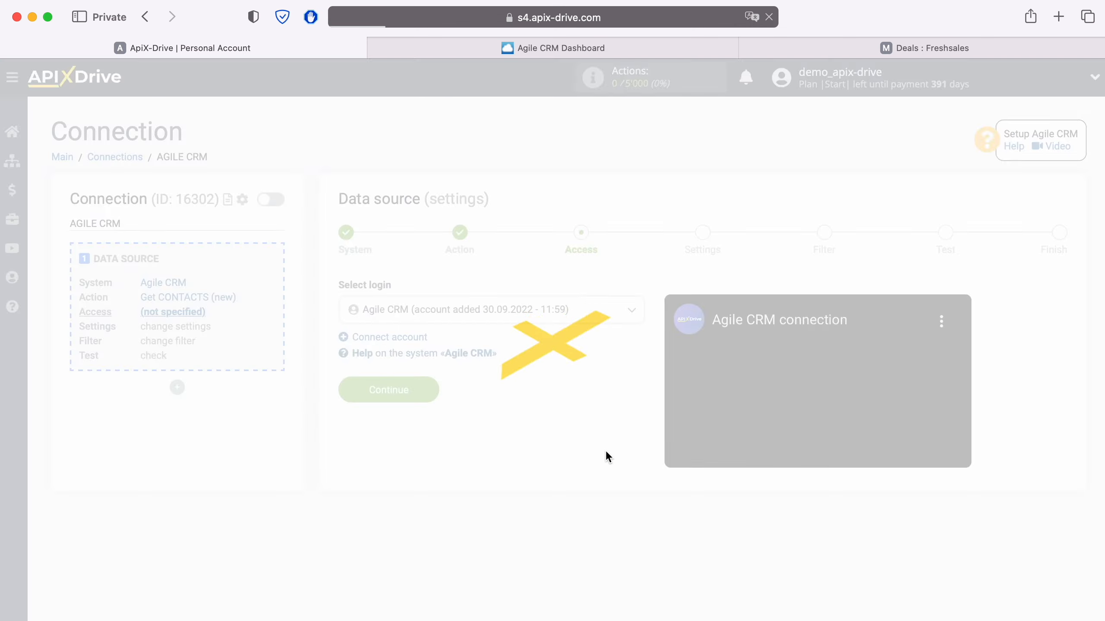
- Select the new Agile CRM login and continue through Access and Settings to Filter
{"action": "left_click", "coordinate": [561, 309]}
{"action": "left_click", "coordinate": [548, 403]}
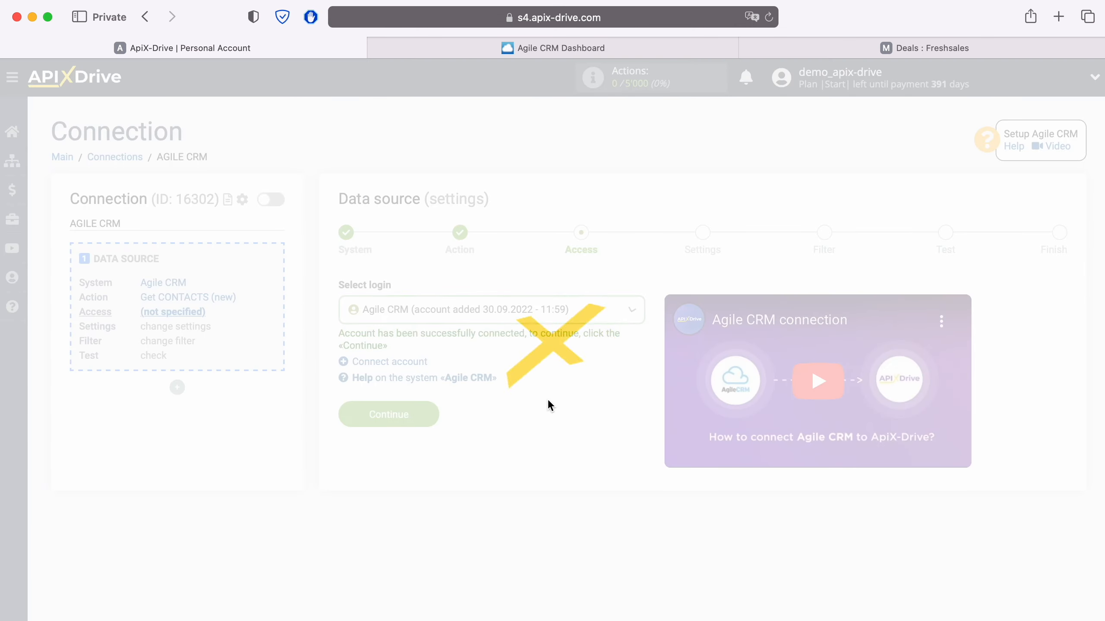
{"action": "left_click", "coordinate": [434, 411]}
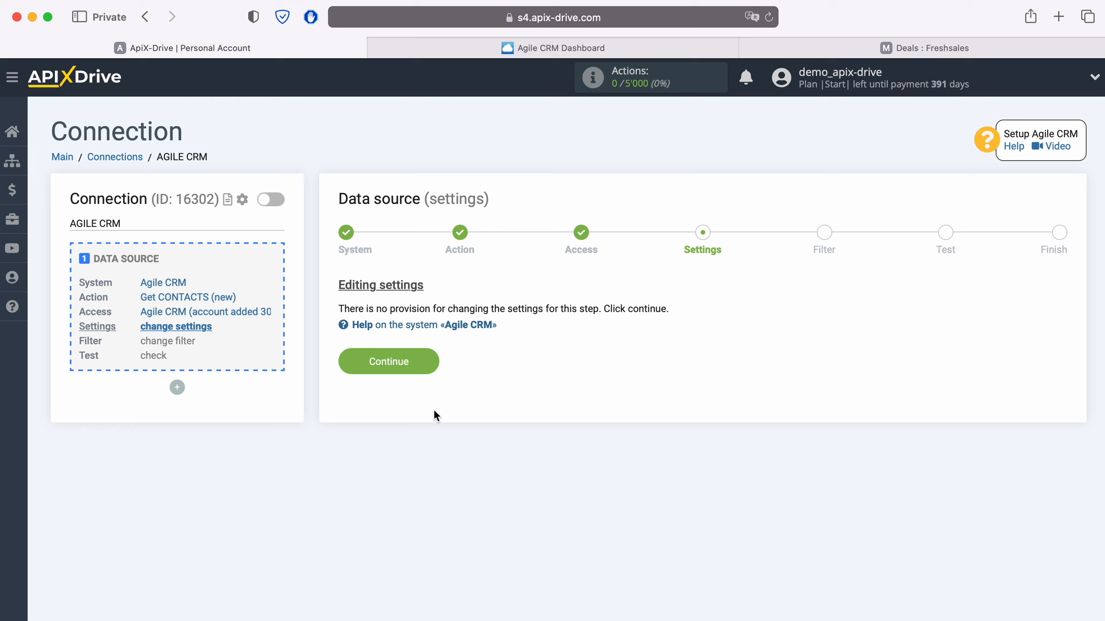
{"action": "left_click", "coordinate": [432, 361]}
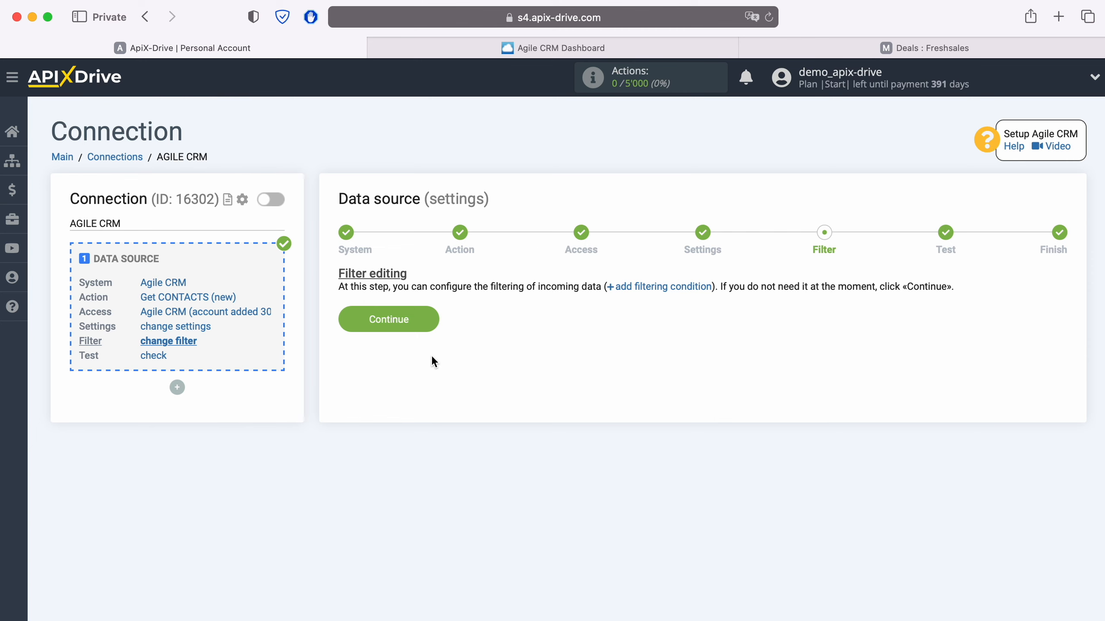
- Skip filtering, review the Agile CRM test contact data and finish the data source
{"action": "left_click", "coordinate": [429, 321]}
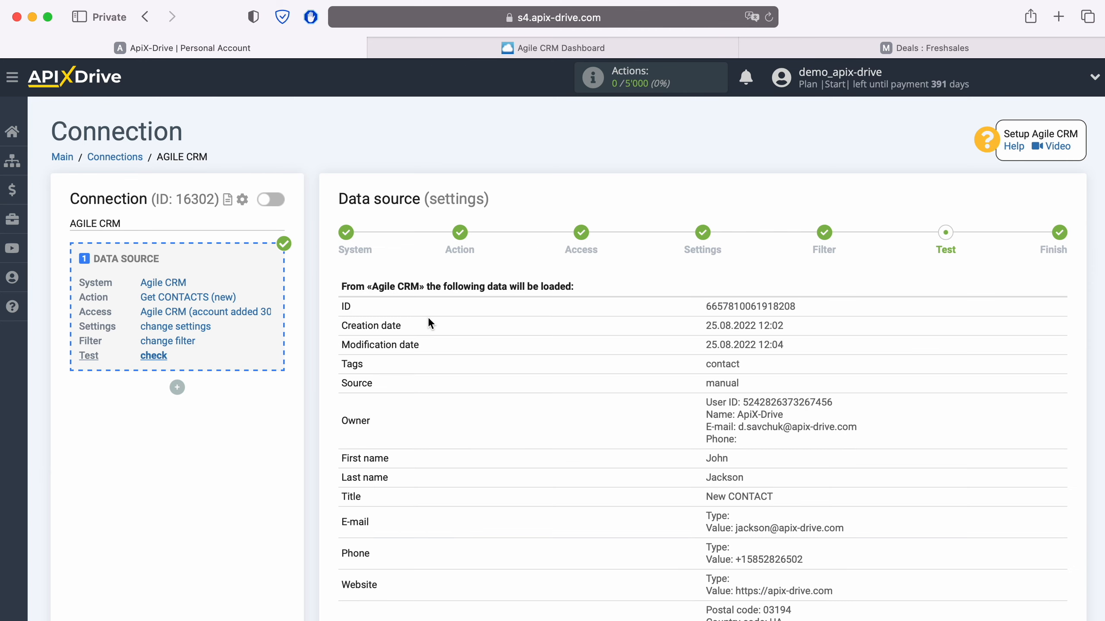
{"action": "scroll", "coordinate": [428, 322], "scroll_direction": "down", "scroll_amount": 3}
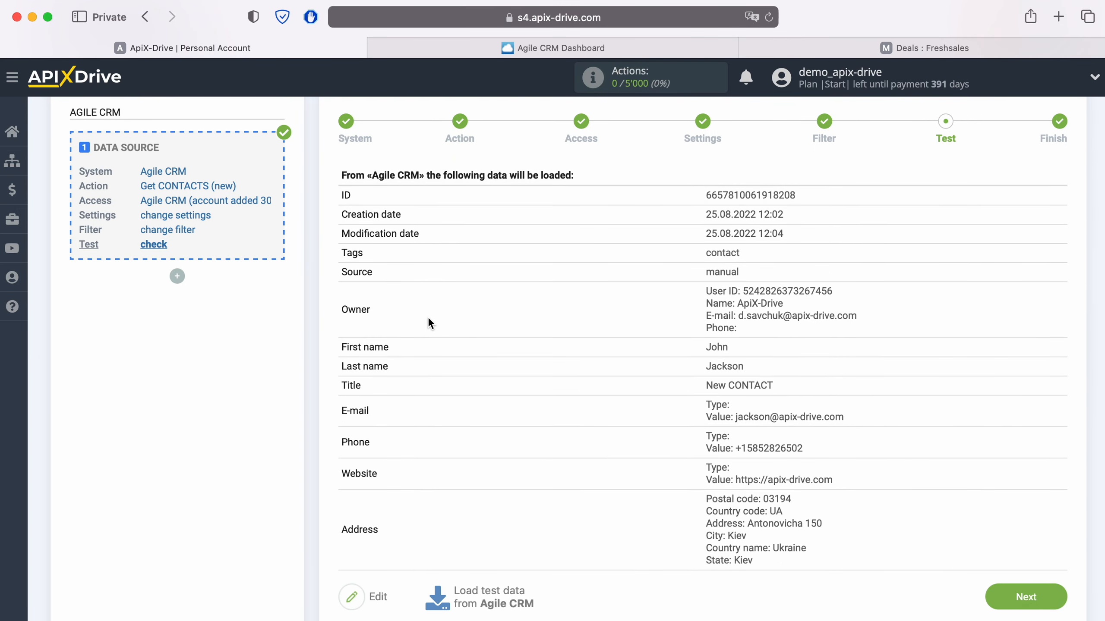
{"action": "left_click", "coordinate": [1052, 598]}
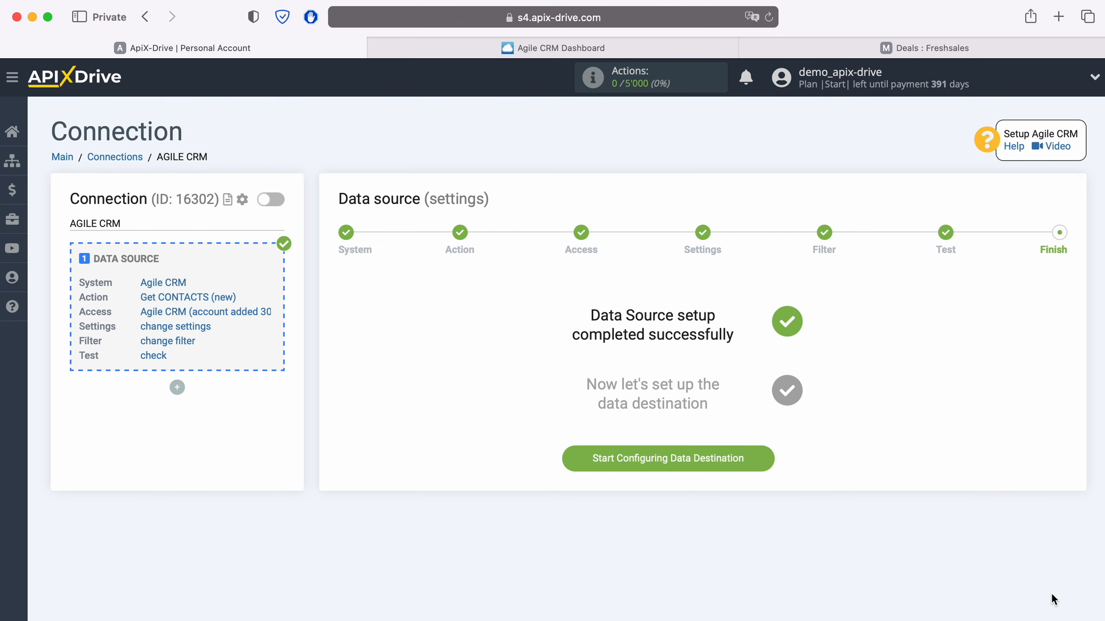
- Start the data destination and choose Freshworks as its system
{"action": "left_click", "coordinate": [770, 455]}
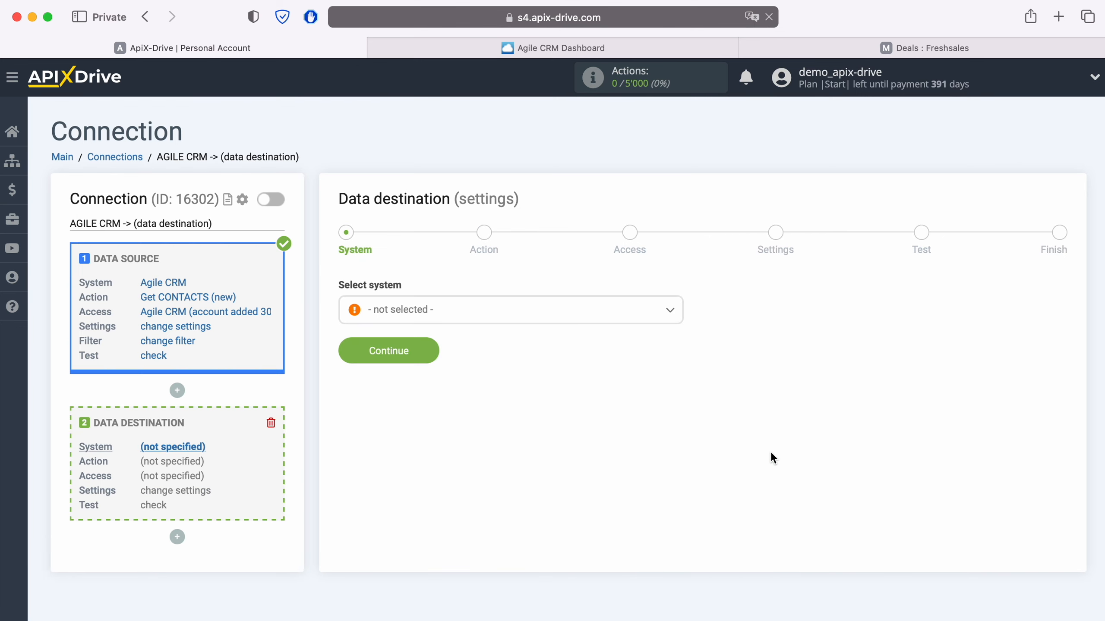
{"action": "left_click", "coordinate": [505, 317]}
{"action": "scroll", "coordinate": [542, 461], "scroll_direction": "down", "scroll_amount": 5}
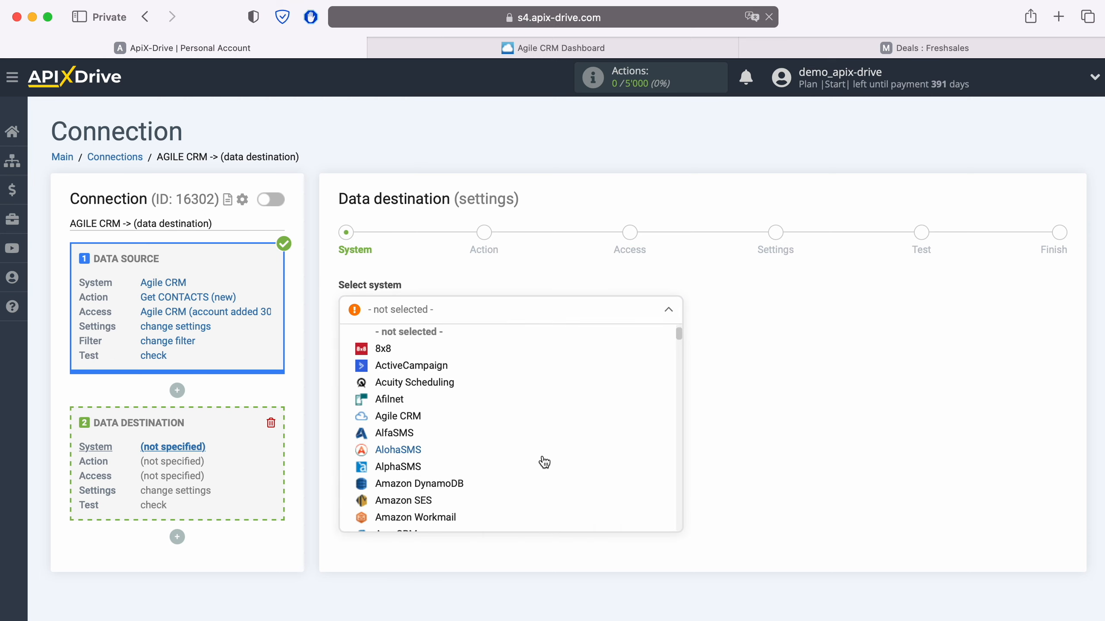
{"action": "scroll", "coordinate": [544, 461], "scroll_direction": "down", "scroll_amount": 15}
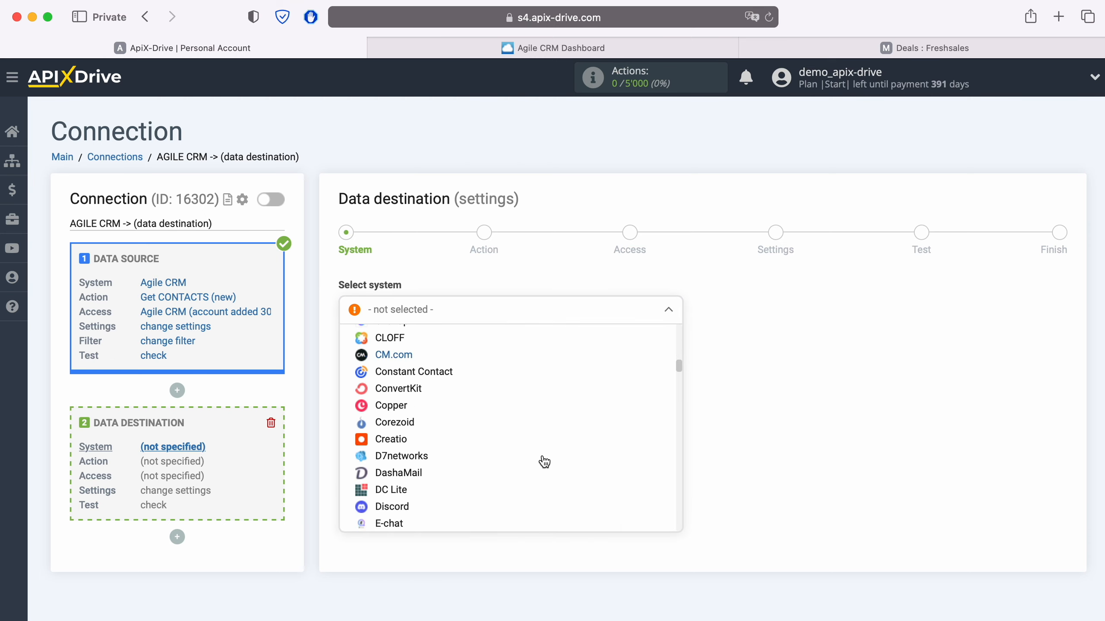
{"action": "scroll", "coordinate": [543, 461], "scroll_direction": "down", "scroll_amount": 10}
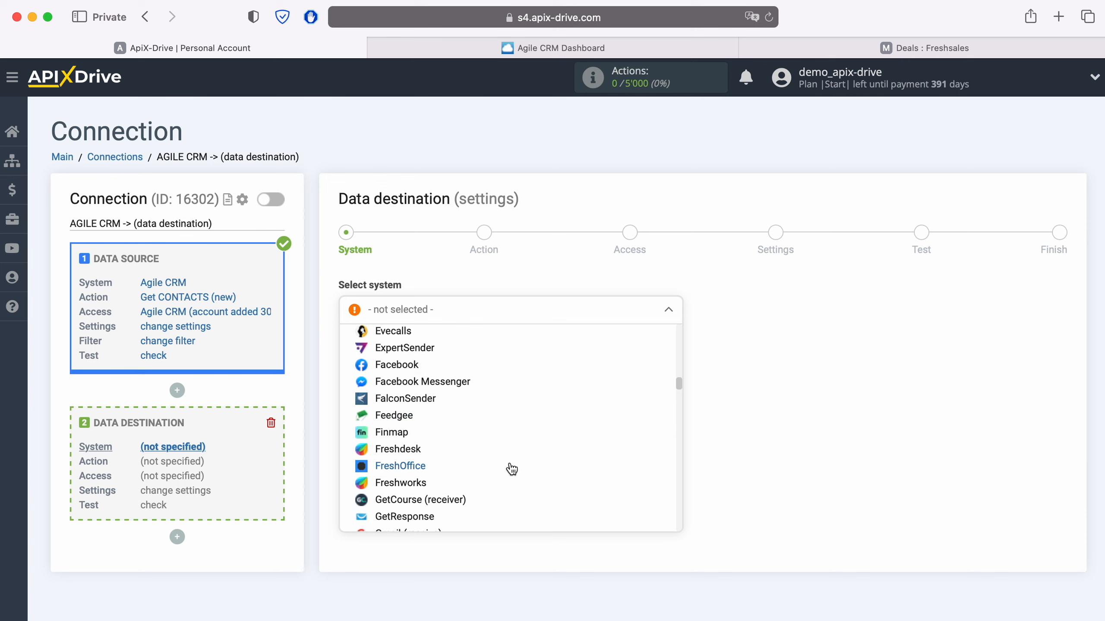
{"action": "left_click", "coordinate": [410, 487]}
{"action": "left_click", "coordinate": [426, 353]}
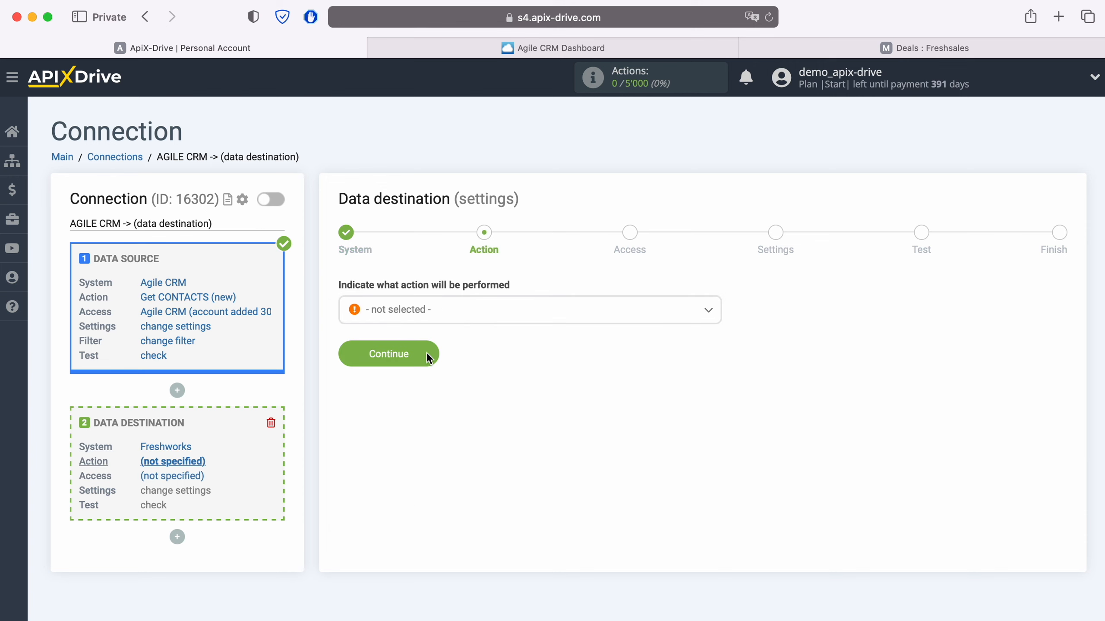
- Choose Create DEAL as the Freshworks destination action and continue to Access
{"action": "left_click", "coordinate": [376, 309]}
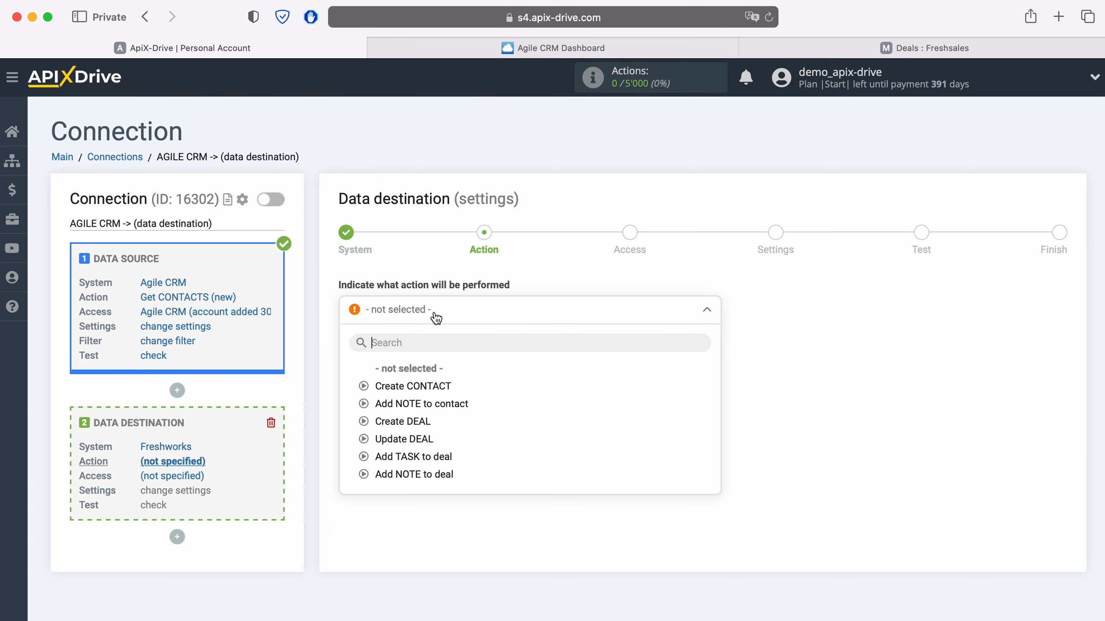
{"action": "left_click", "coordinate": [416, 421]}
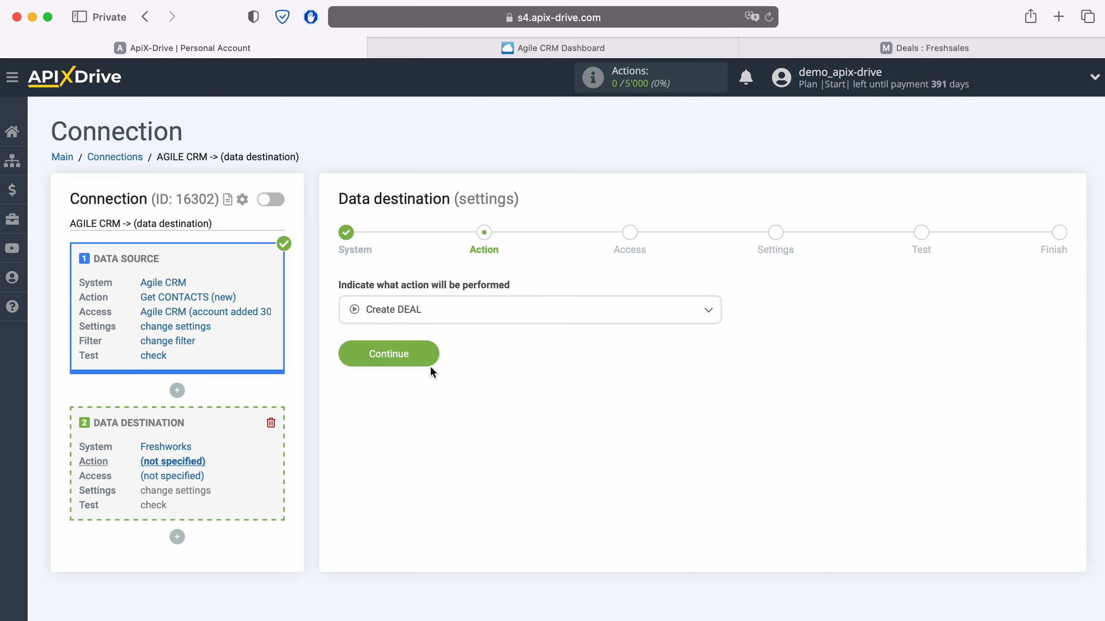
{"action": "left_click", "coordinate": [430, 354]}
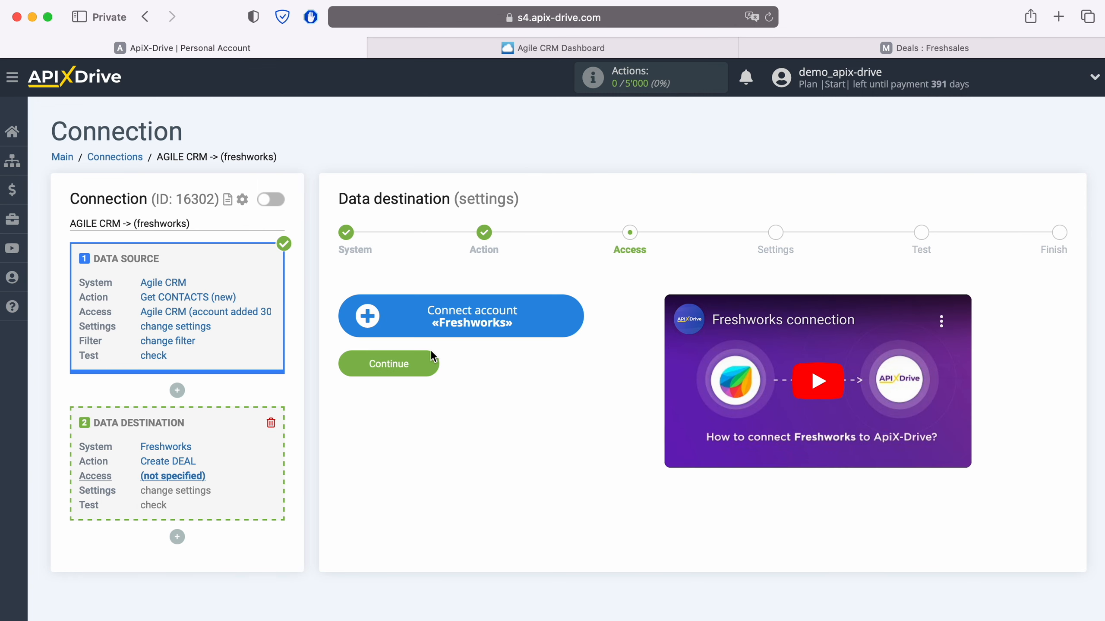
- Open the Freshworks account connection form, then switch to the Deals : Freshsales tab
{"action": "left_click", "coordinate": [569, 311]}
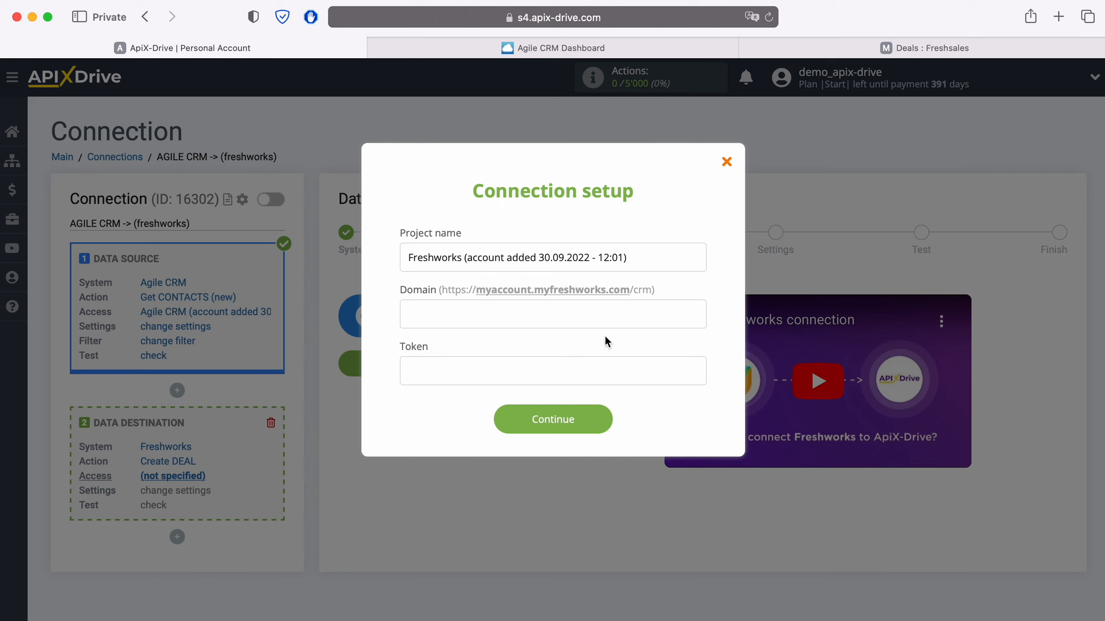
{"action": "left_click", "coordinate": [776, 43]}
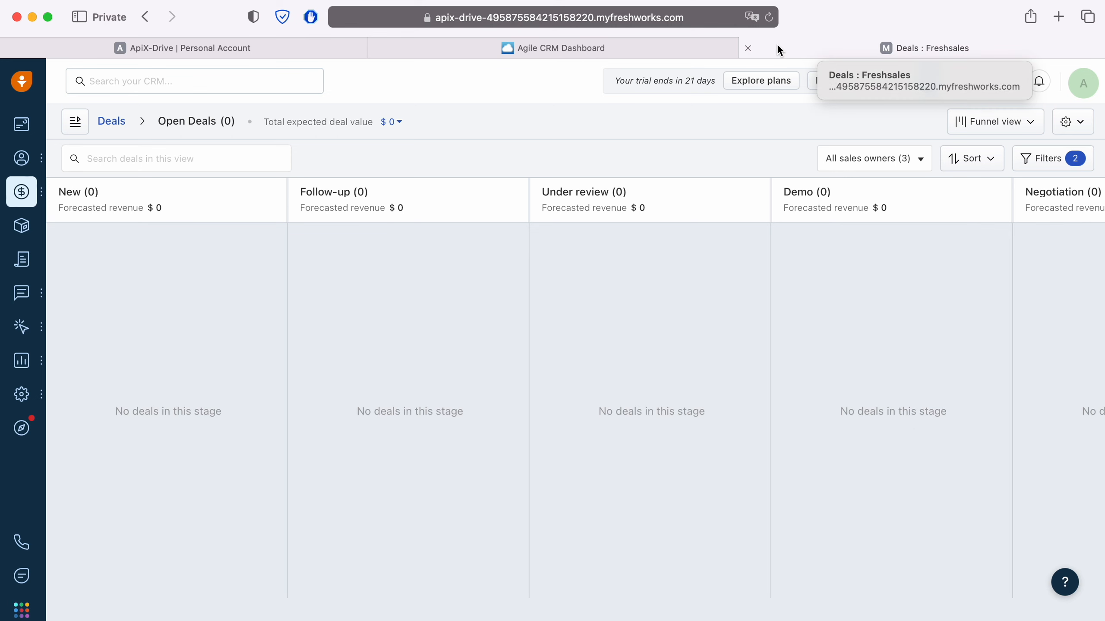
- Copy the myfreshworks.com account domain from the Freshsales page address
{"action": "left_click", "coordinate": [726, 19]}
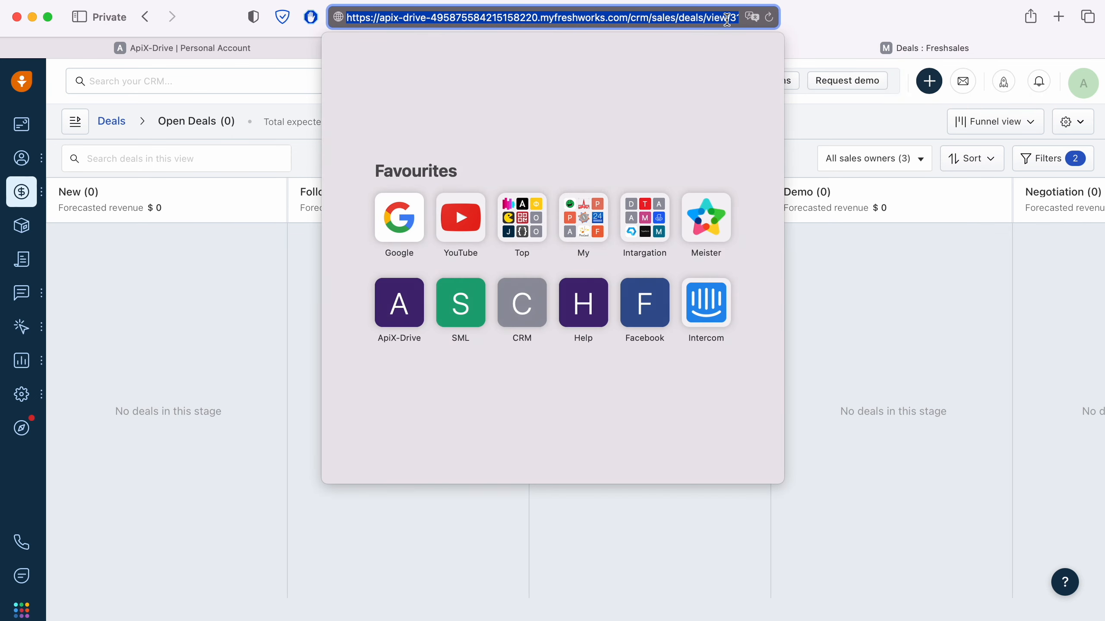
{"action": "left_click", "coordinate": [726, 19]}
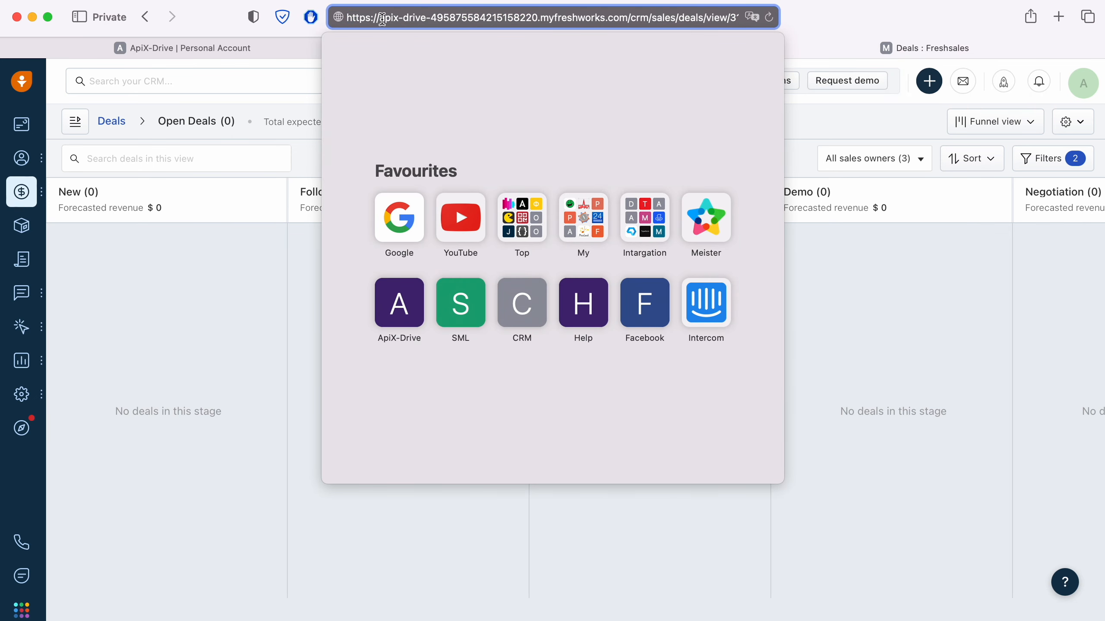
{"action": "left_click_drag", "start_coordinate": [379, 19], "coordinate": [628, 19]}
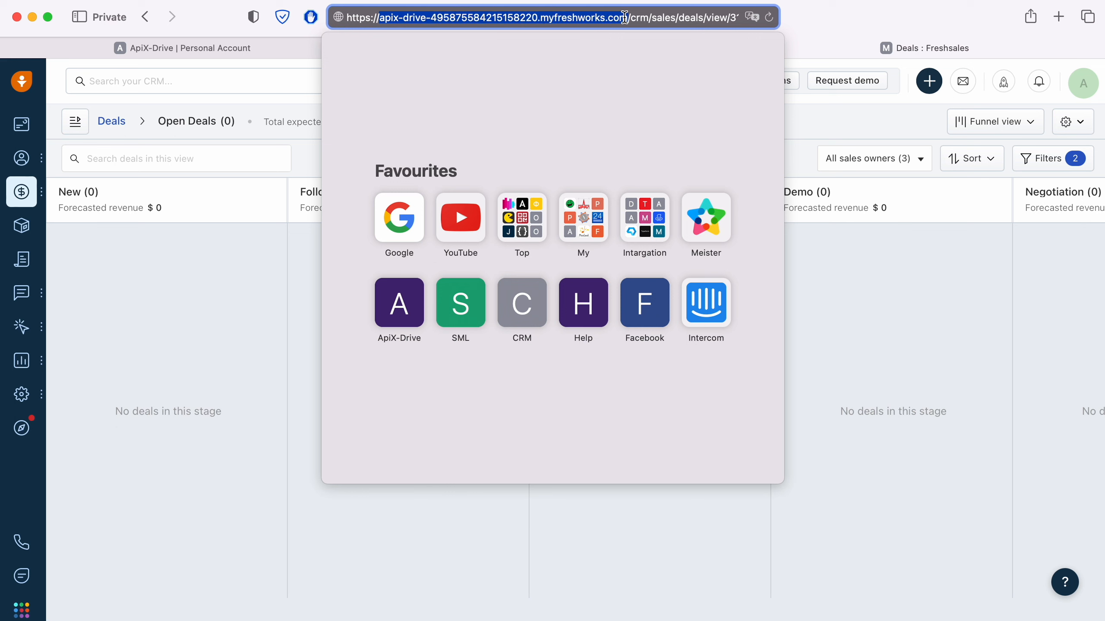
{"action": "right_click", "coordinate": [592, 20]}
{"action": "left_click", "coordinate": [599, 44]}
{"action": "left_click", "coordinate": [272, 49]}
- Paste the Freshworks account domain into the Domain field of the ApiX-Drive connection form
{"action": "right_click", "coordinate": [440, 305]}
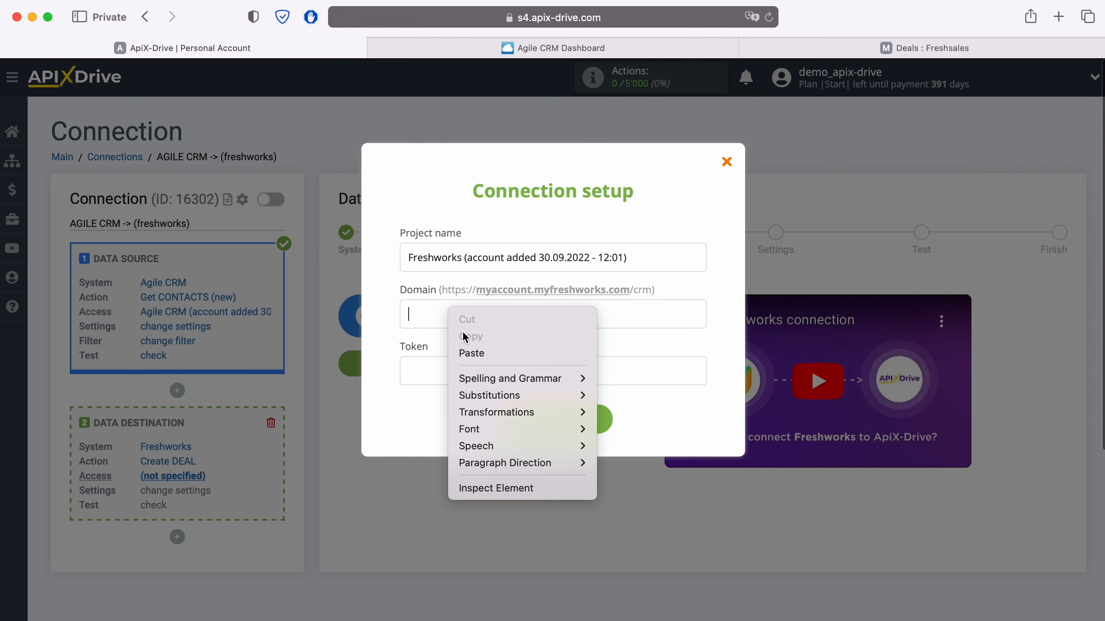
{"action": "left_click", "coordinate": [487, 355]}
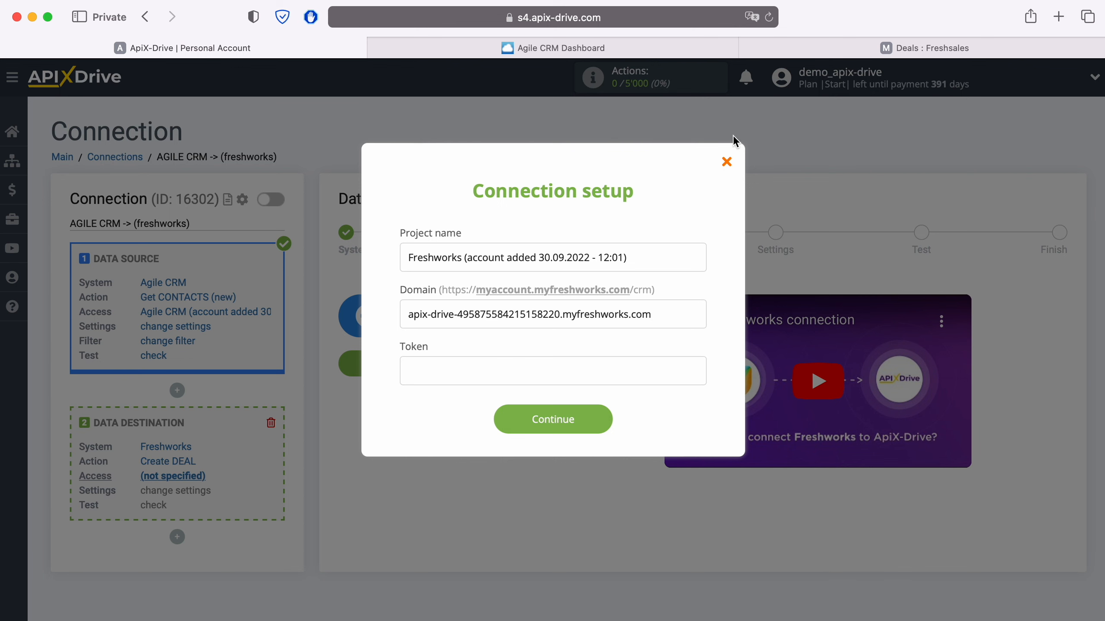
{"action": "left_click", "coordinate": [780, 42]}
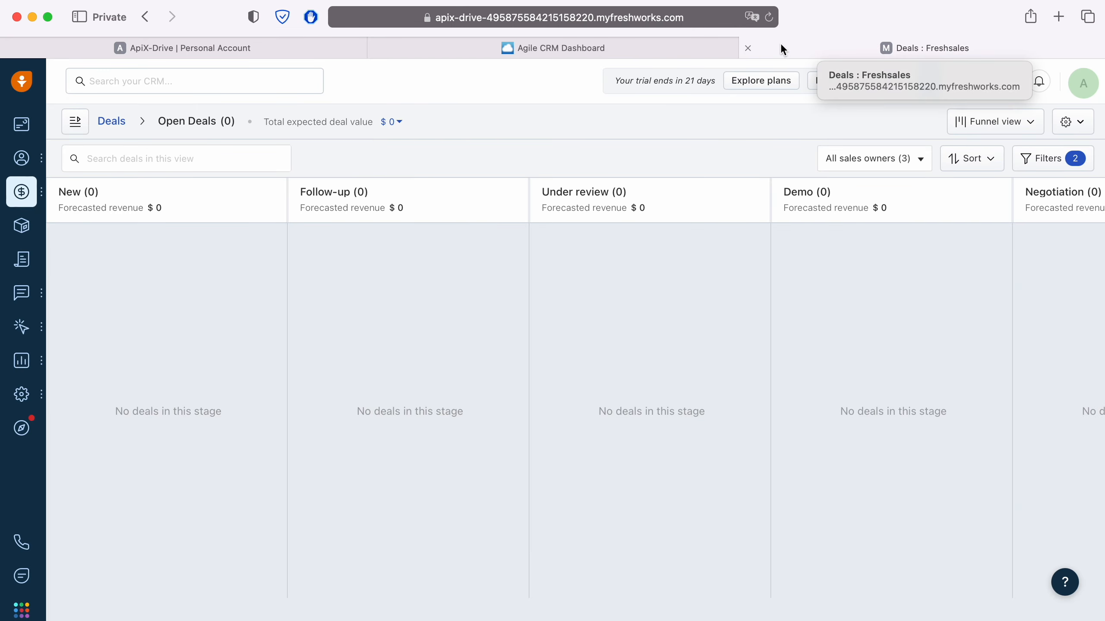
- Reveal the Freshsales API key and bundle alias under Settings > API SETTINGS by passing the reCAPTCHA
{"action": "left_click", "coordinate": [1083, 87]}
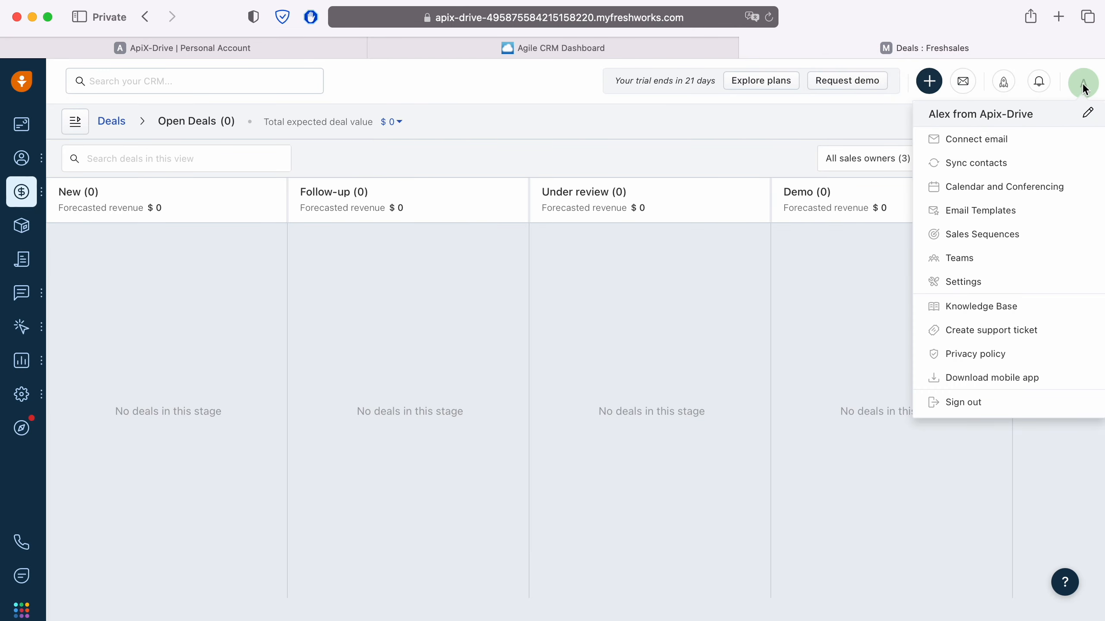
{"action": "left_click", "coordinate": [973, 282]}
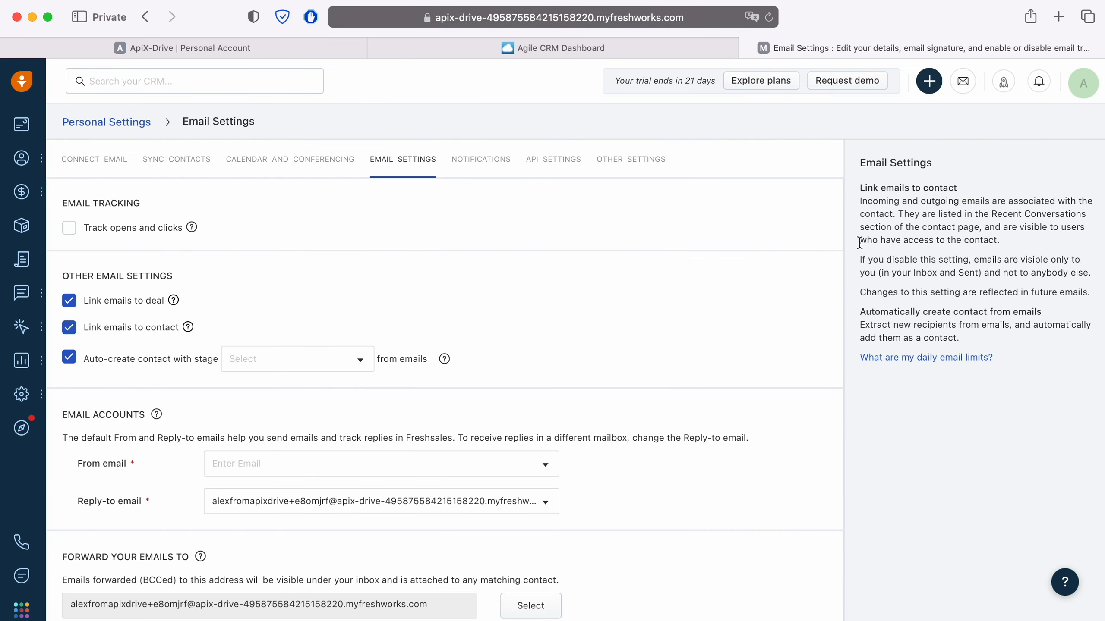
{"action": "left_click", "coordinate": [558, 159]}
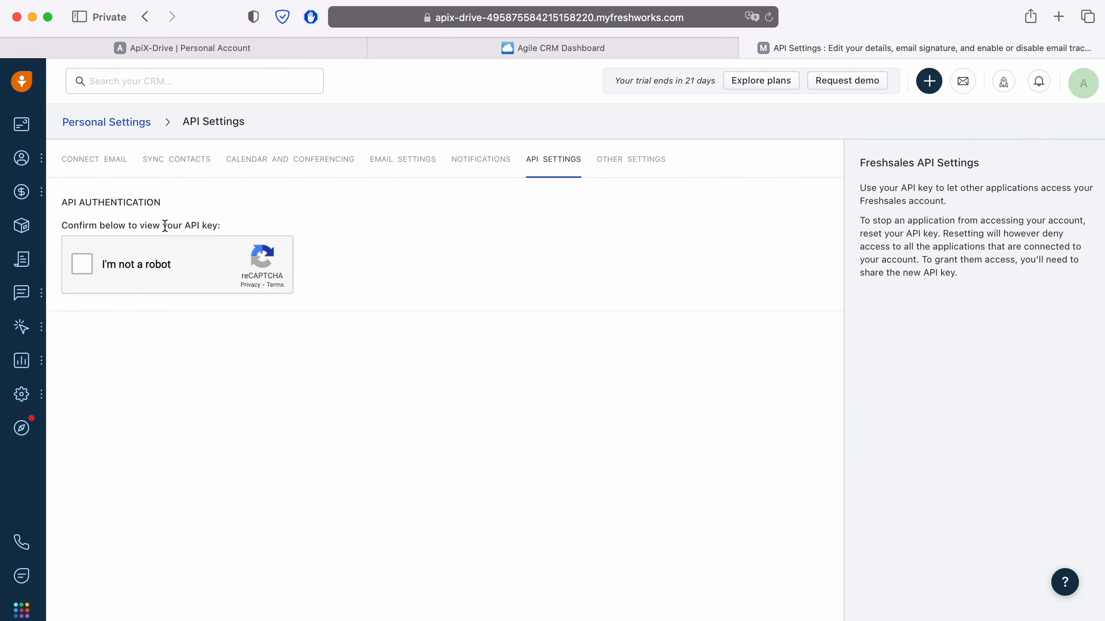
{"action": "left_click", "coordinate": [81, 264]}
{"action": "left_click", "coordinate": [190, 48]}
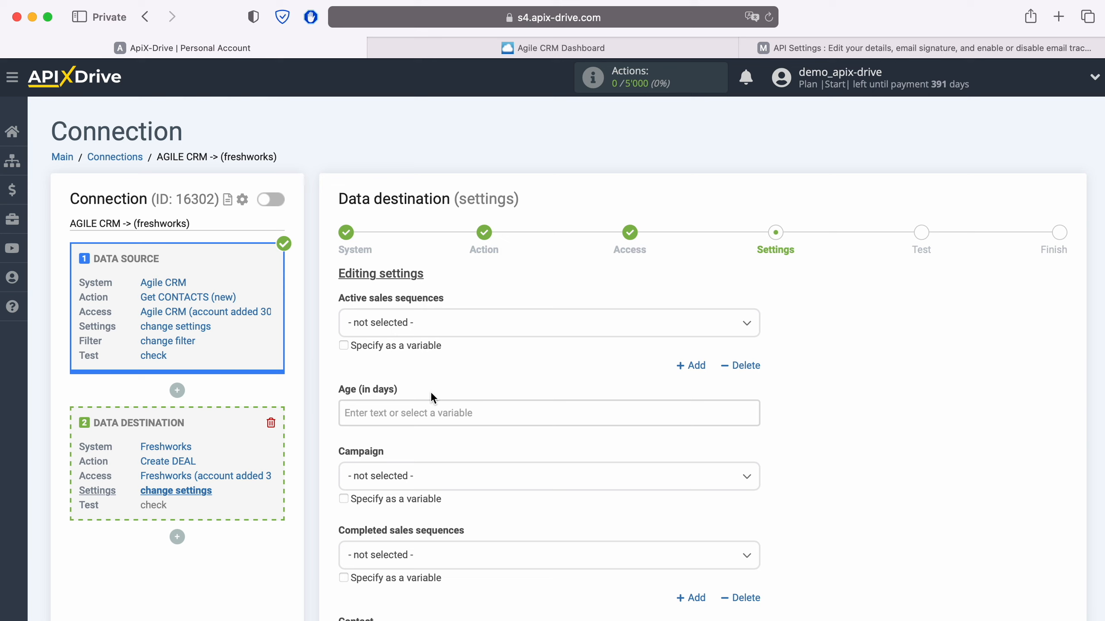